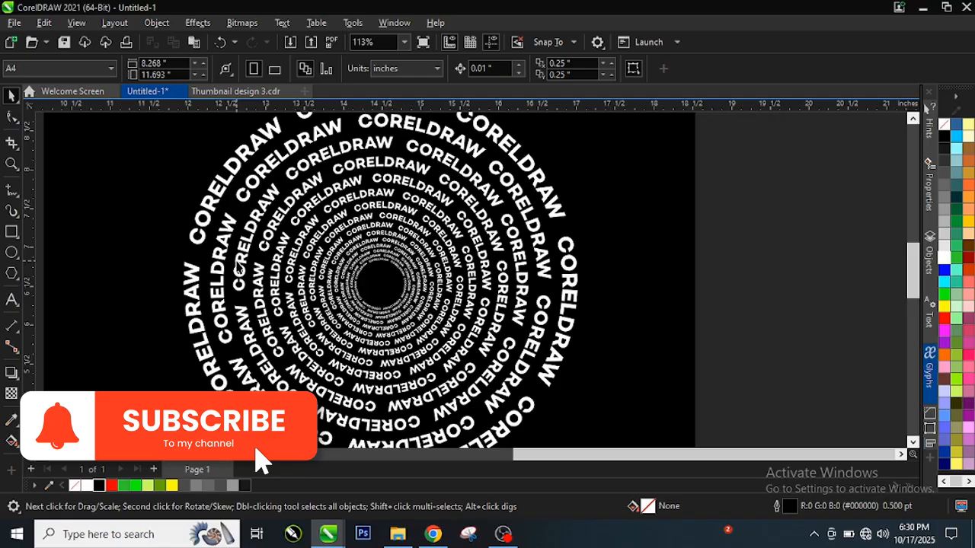
# Examine the finished spiral design of concentric CORELDRAW text rings, from its small centre out to the largest ring.
pyautogui.scroll(3, 399, 254)
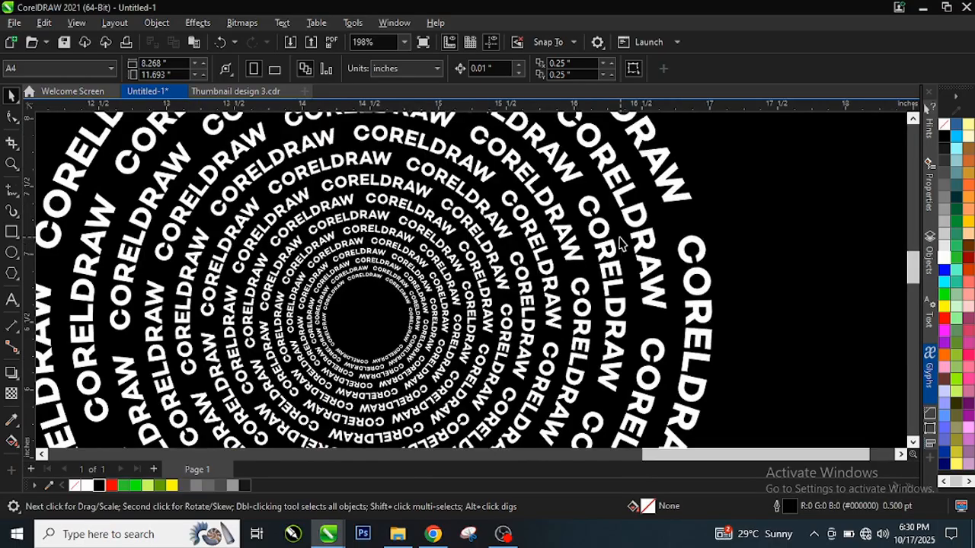
pyautogui.hscroll(-2, 411, 252)
pyautogui.hscroll(-1, 398, 296)
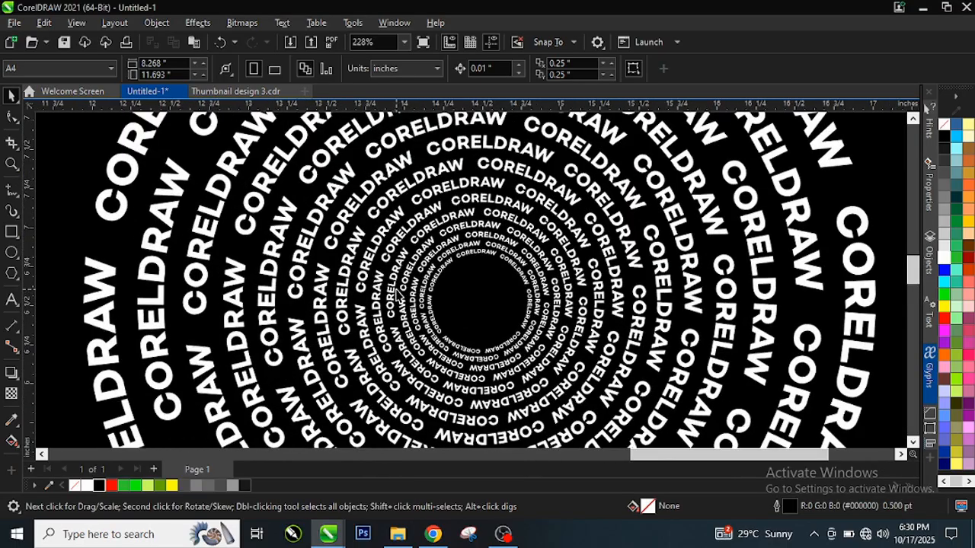
pyautogui.scroll(2, 525, 308)
pyautogui.scroll(-4, 546, 304)
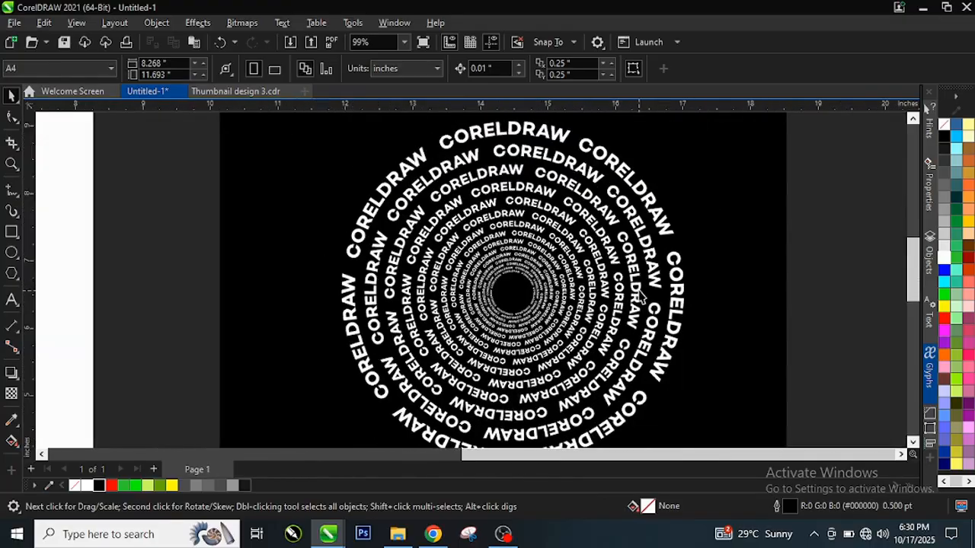
pyautogui.scroll(3, 536, 293)
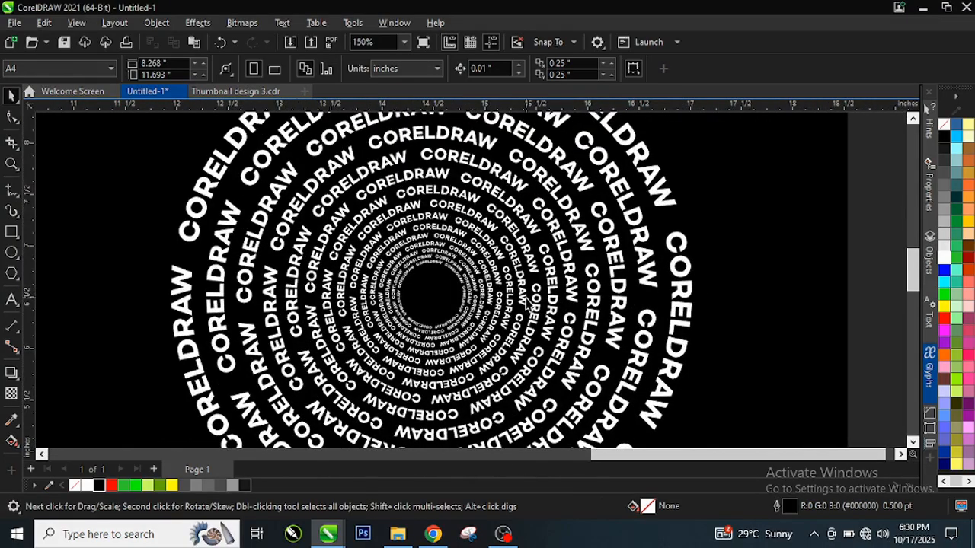
pyautogui.scroll(1, 510, 301)
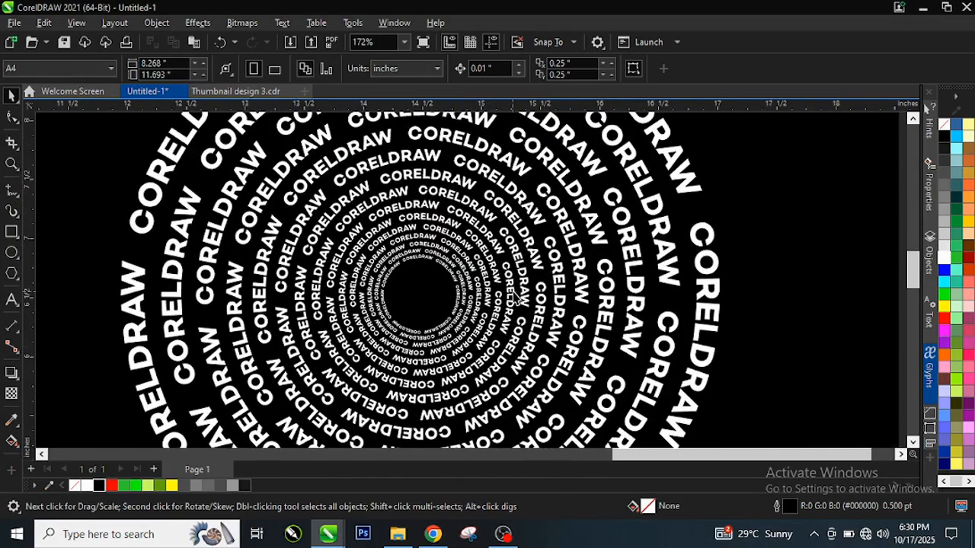
pyautogui.scroll(-9, 525, 293)
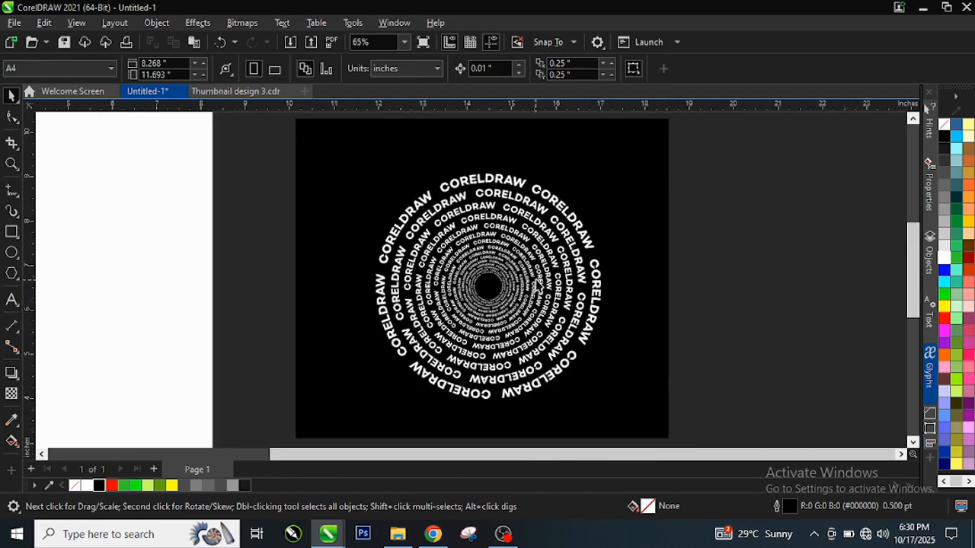
pyautogui.scroll(6, 317, 308)
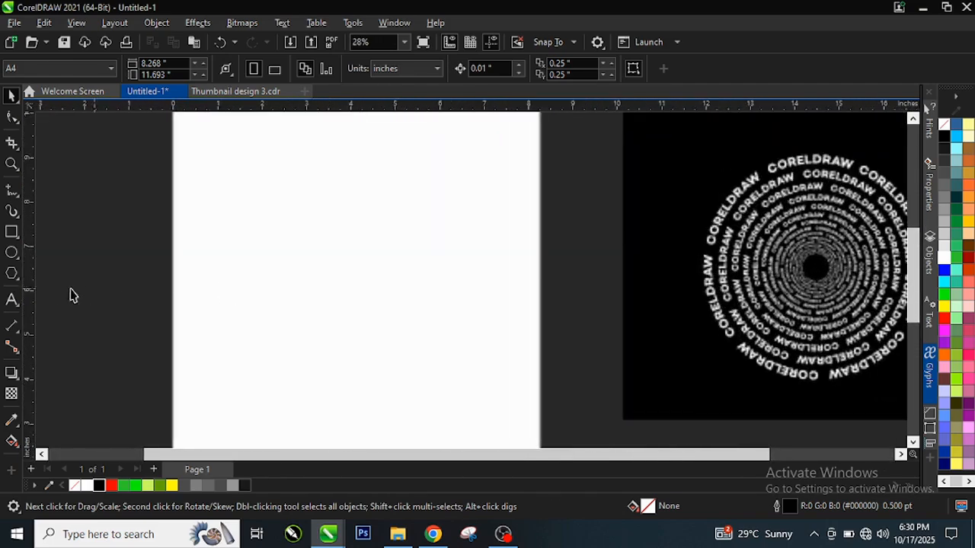
# Draw a perfect circle about 6.24 inches in diameter on the blank white page with the Ellipse tool.
pyautogui.click(12, 252)
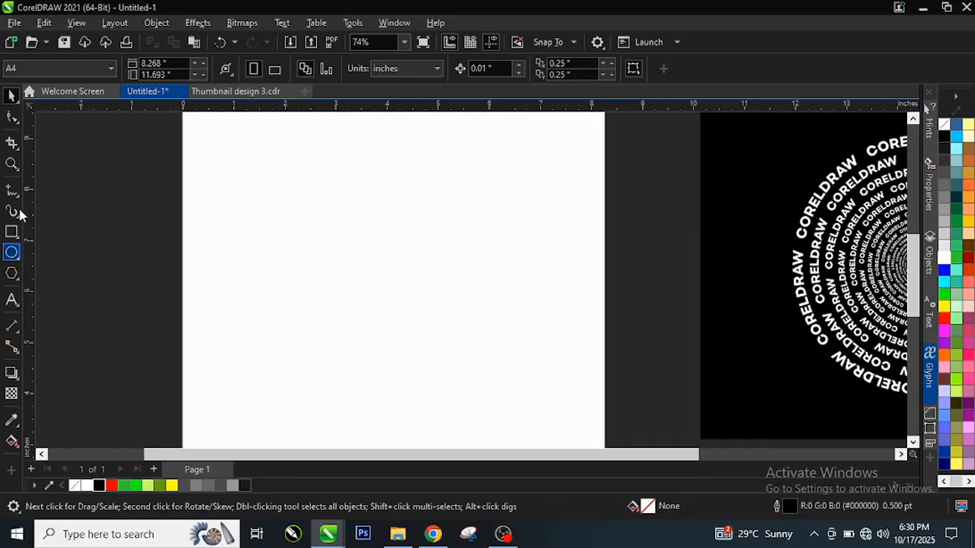
pyautogui.click(12, 273)
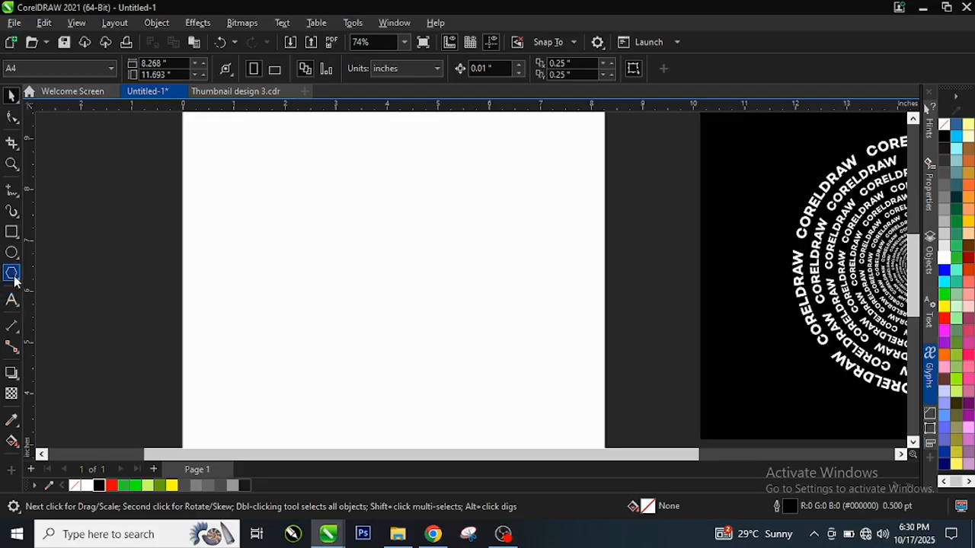
pyautogui.click(13, 253)
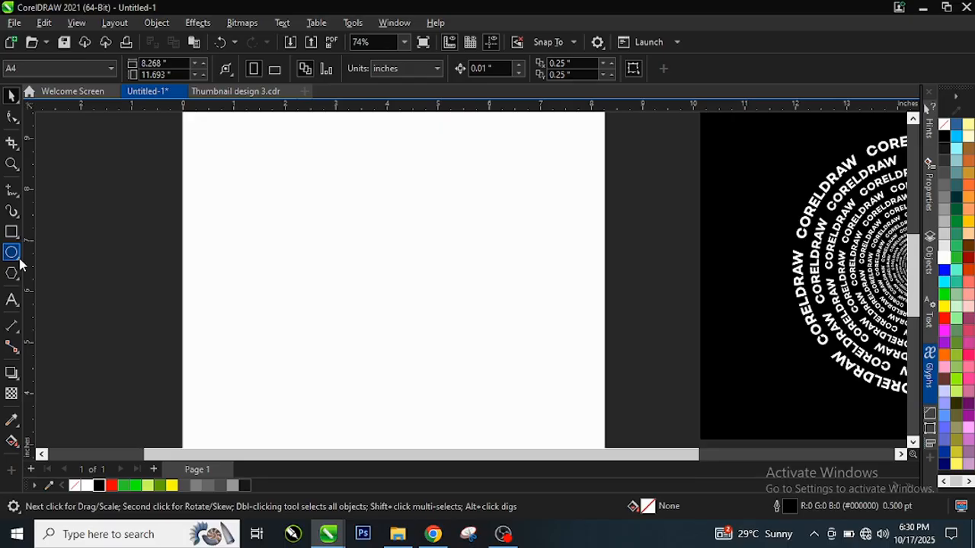
pyautogui.click(20, 262)
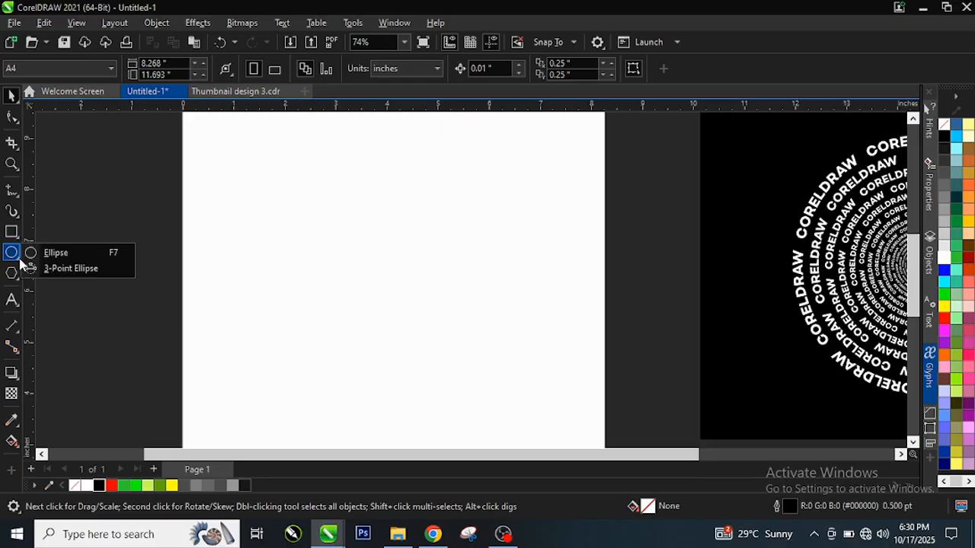
pyautogui.click(61, 253)
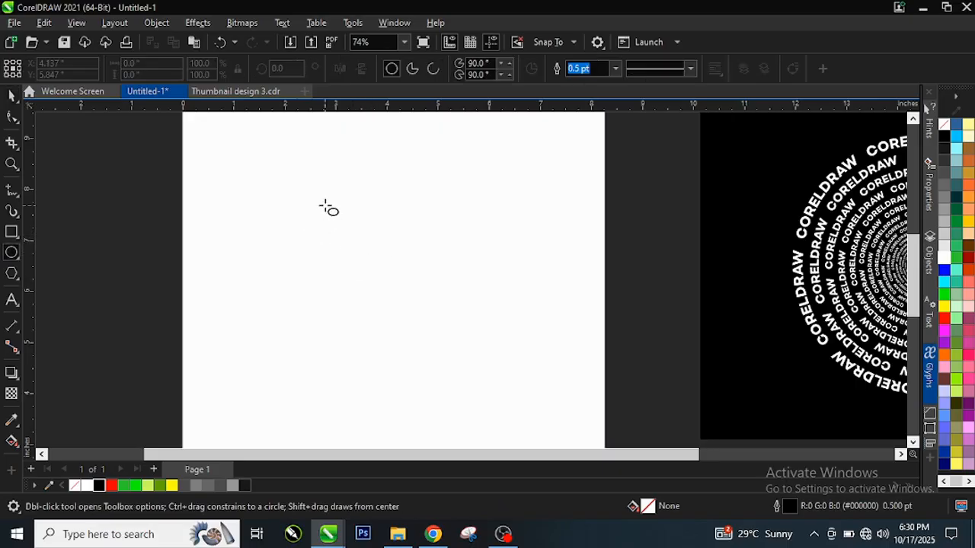
pyautogui.moveTo(324, 204); pyautogui.dragTo(495, 416)
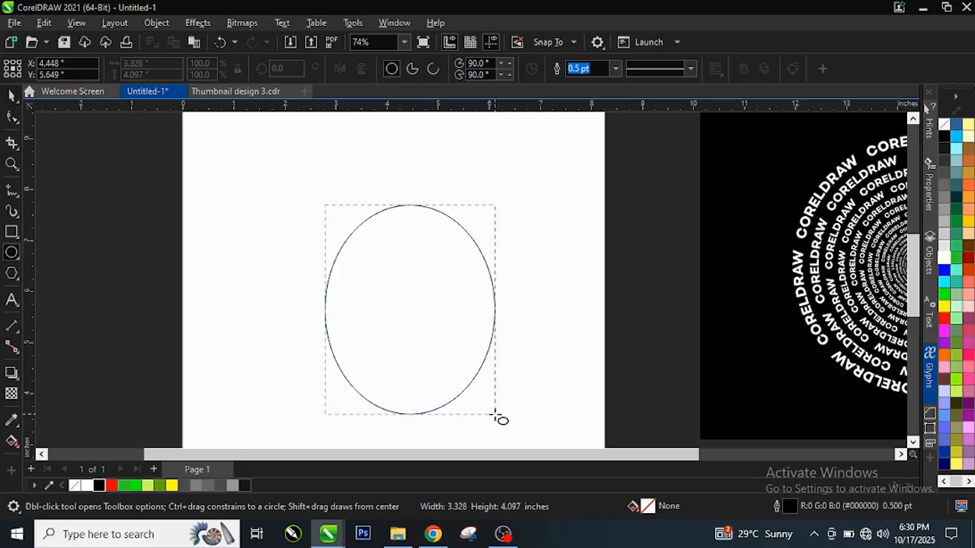
pyautogui.press('ctrl')
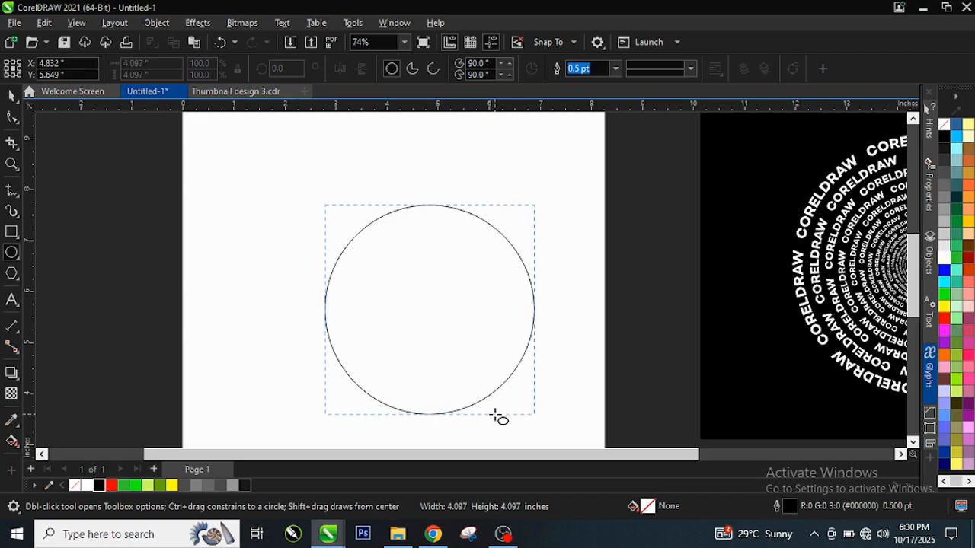
pyautogui.moveTo(496, 417); pyautogui.dragTo(577, 413)
pyautogui.press('space')
# Move the circle to about X 4.37, Y 4.55 inches on the page and scale it from its centre to about 5 inches.
pyautogui.moveTo(530, 241); pyautogui.dragTo(416, 251)
pyautogui.scroll(-2, 453, 226)
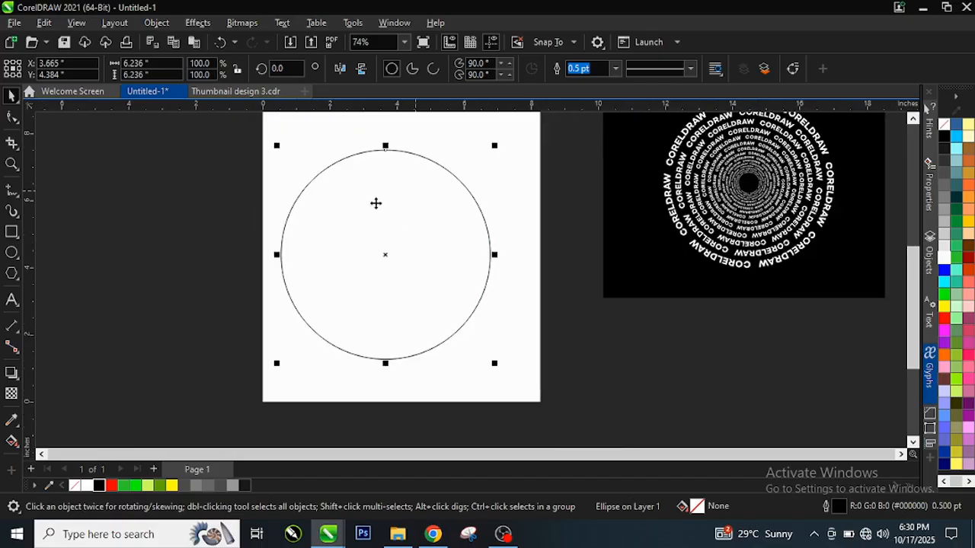
pyautogui.moveTo(331, 224); pyautogui.dragTo(358, 227)
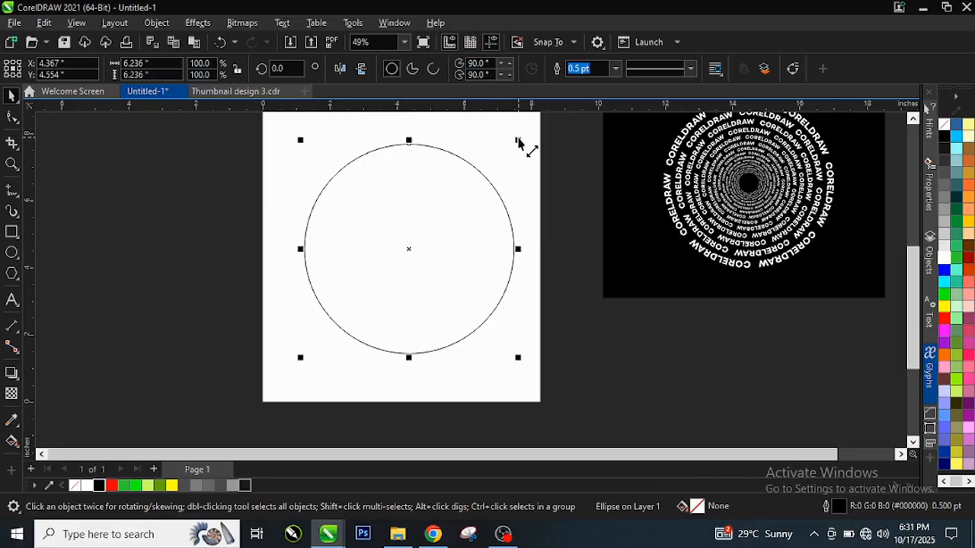
pyautogui.moveTo(518, 142); pyautogui.dragTo(424, 112)
# Add the artistic text "ROUND" with a trailing space just above the top of the circle.
pyautogui.scroll(1, 498, 226)
pyautogui.scroll(-1, 444, 190)
pyautogui.scroll(4, 394, 126)
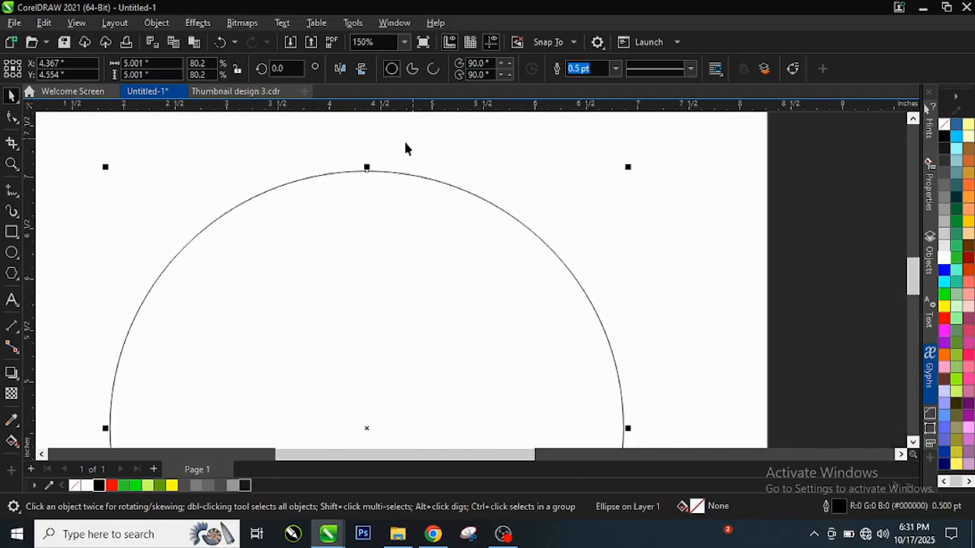
pyautogui.scroll(1, 405, 149)
pyautogui.click(348, 143)
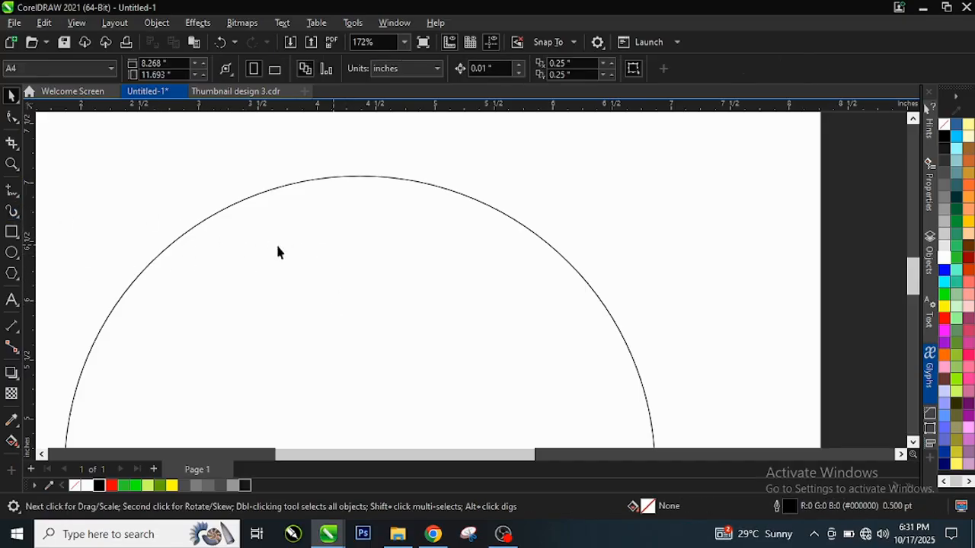
pyautogui.click(11, 301)
pyautogui.click(227, 160)
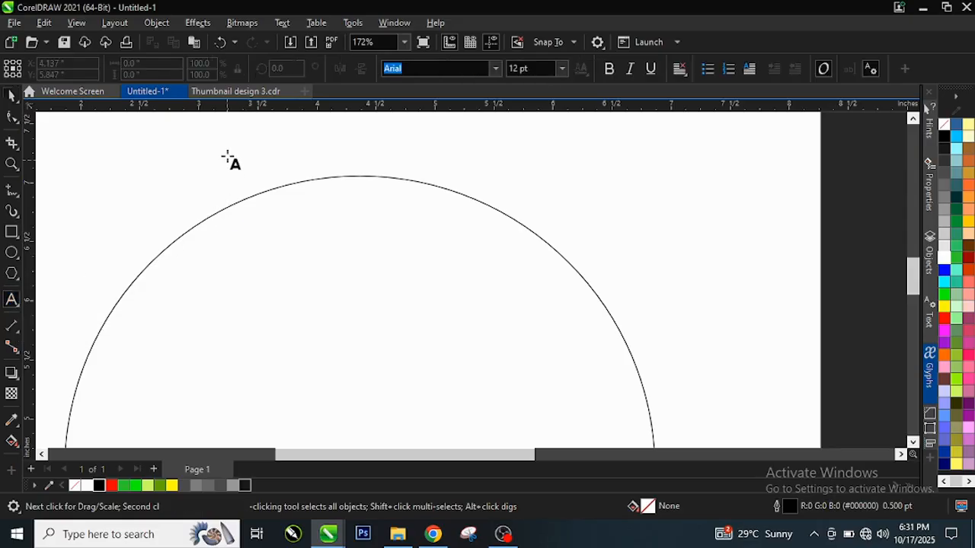
pyautogui.click(305, 176)
pyautogui.write('ROUND')
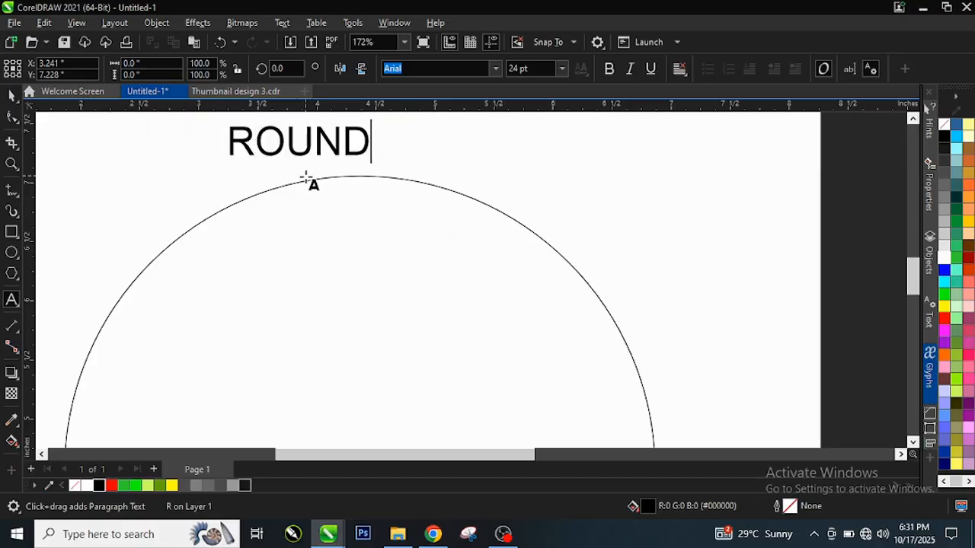
pyautogui.hotkey('ctrl', 'space')
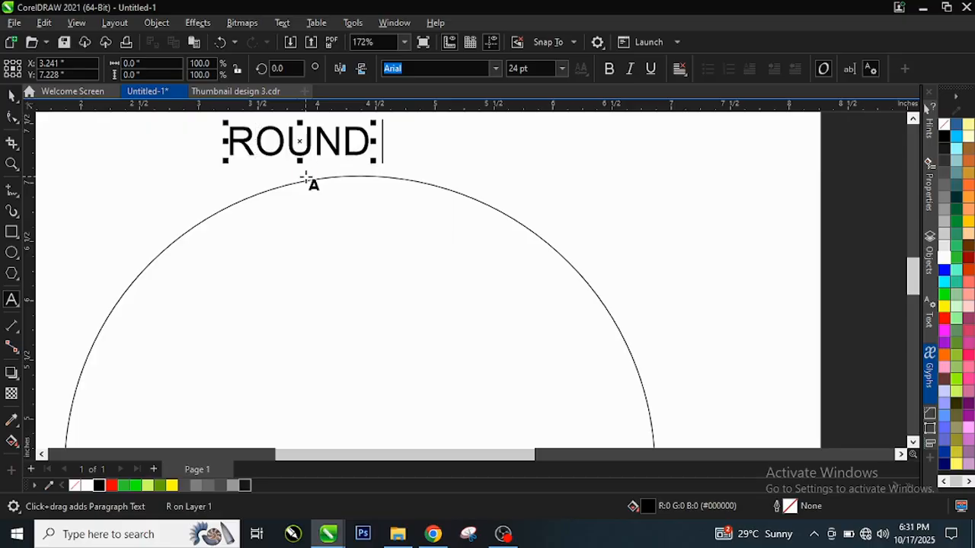
# Make the ROUND text bold and set its font to Campton Book.
pyautogui.click(612, 74)
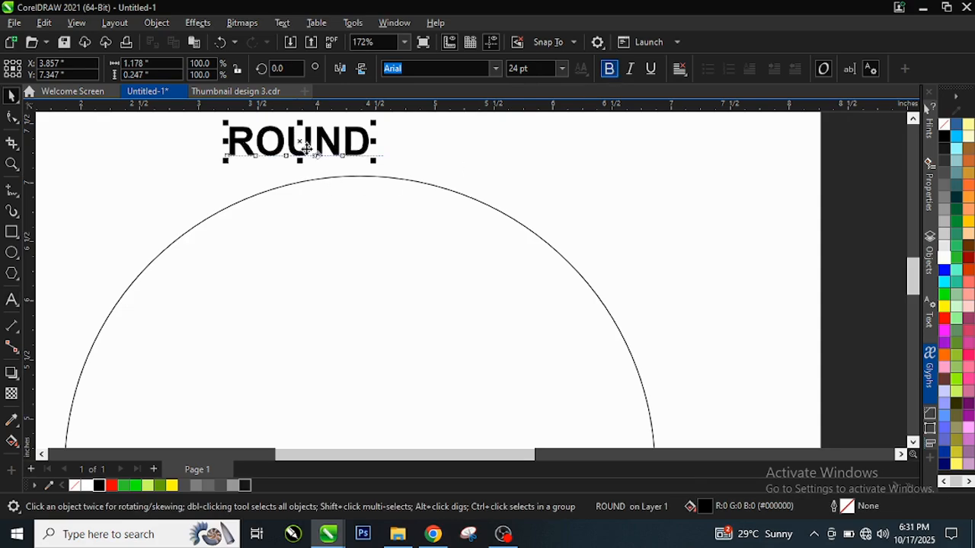
pyautogui.click(496, 71)
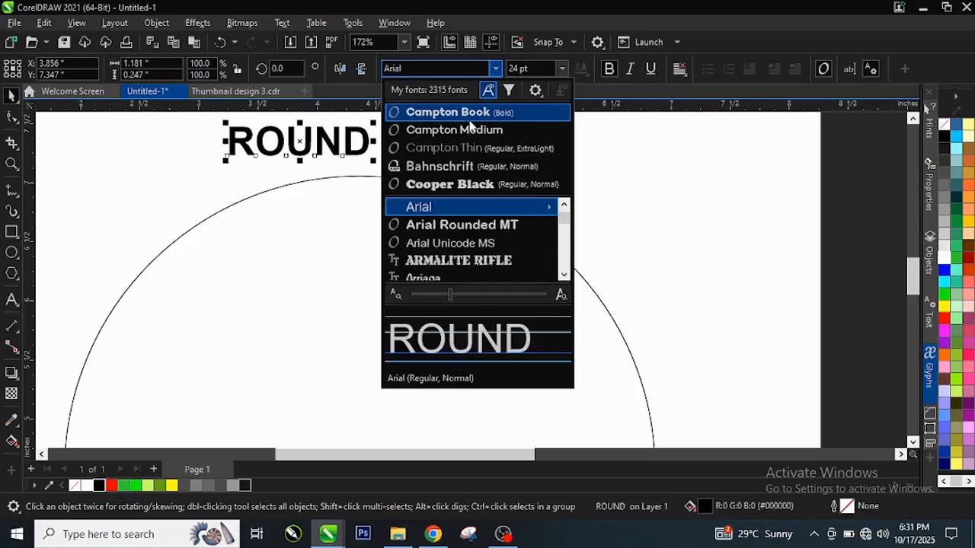
pyautogui.click(449, 108)
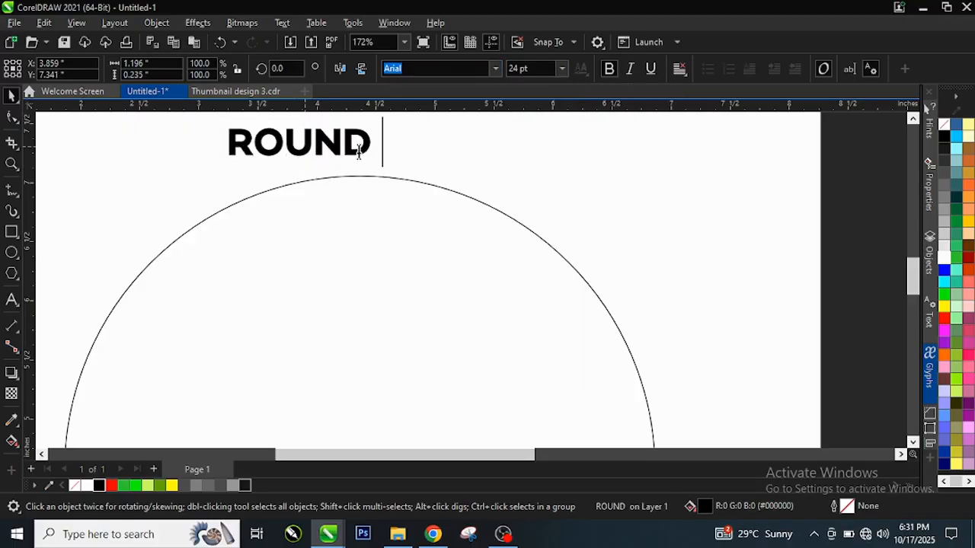
pyautogui.scroll(1, 359, 151)
pyautogui.hotkey('ctrl', 'space')
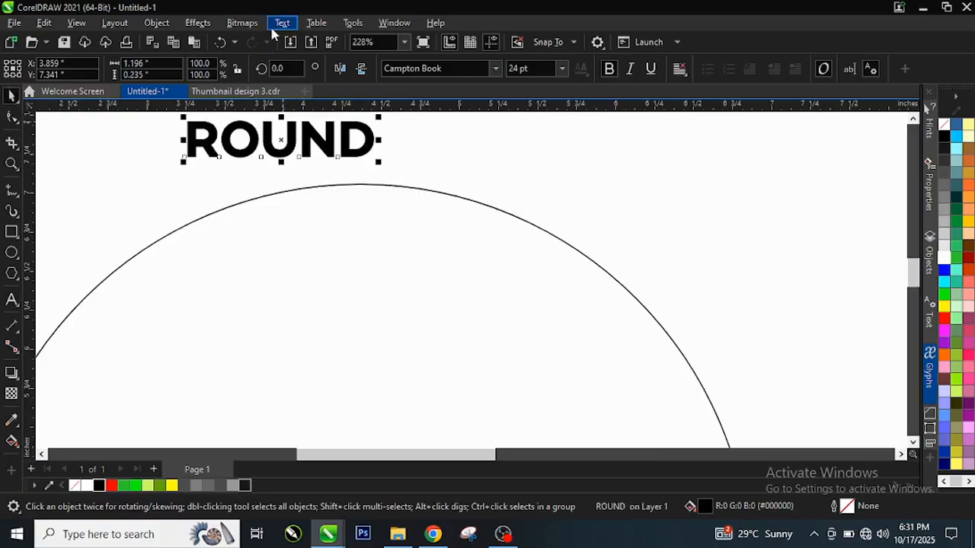
# Fit the ROUND text to the circle's path, centred on the top of the circle.
pyautogui.click(283, 23)
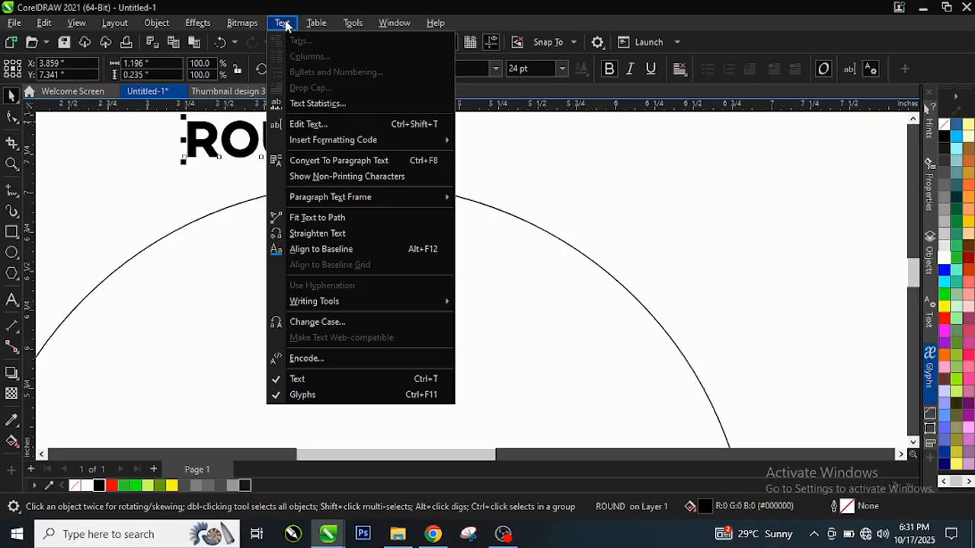
pyautogui.click(323, 219)
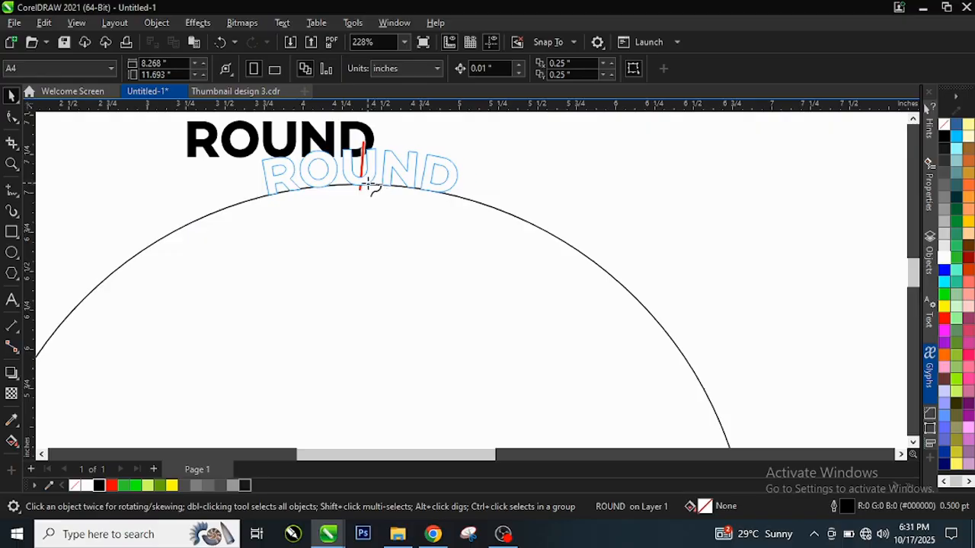
pyautogui.click(367, 185)
# Move the ROUND text's centre of rotation to the centre of the circle.
pyautogui.scroll(-2, 391, 194)
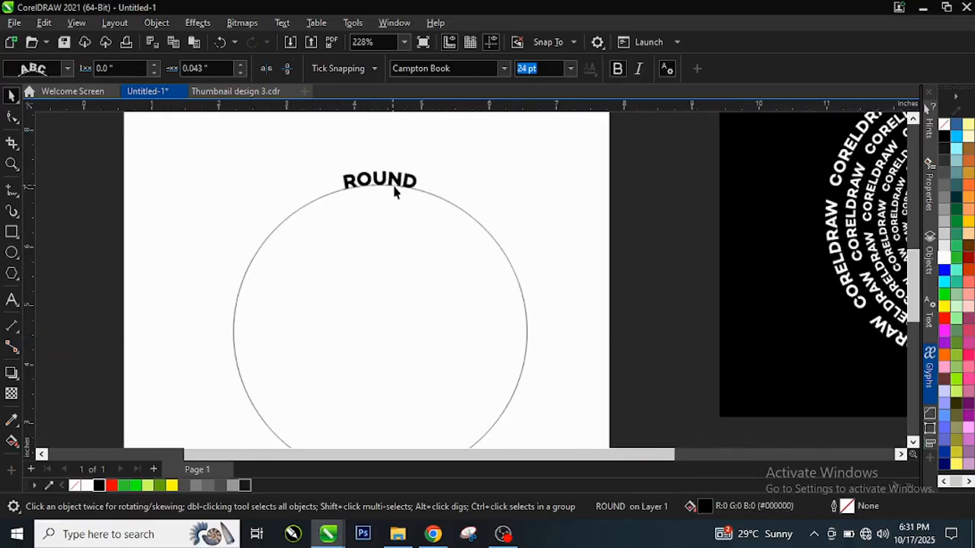
pyautogui.scroll(-1, 393, 191)
pyautogui.scroll(2, 396, 199)
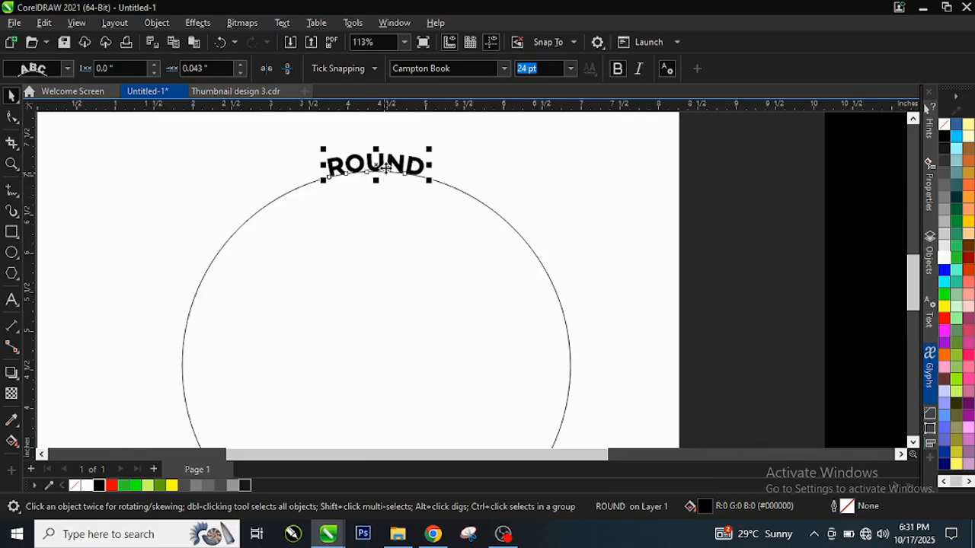
pyautogui.scroll(4, 377, 171)
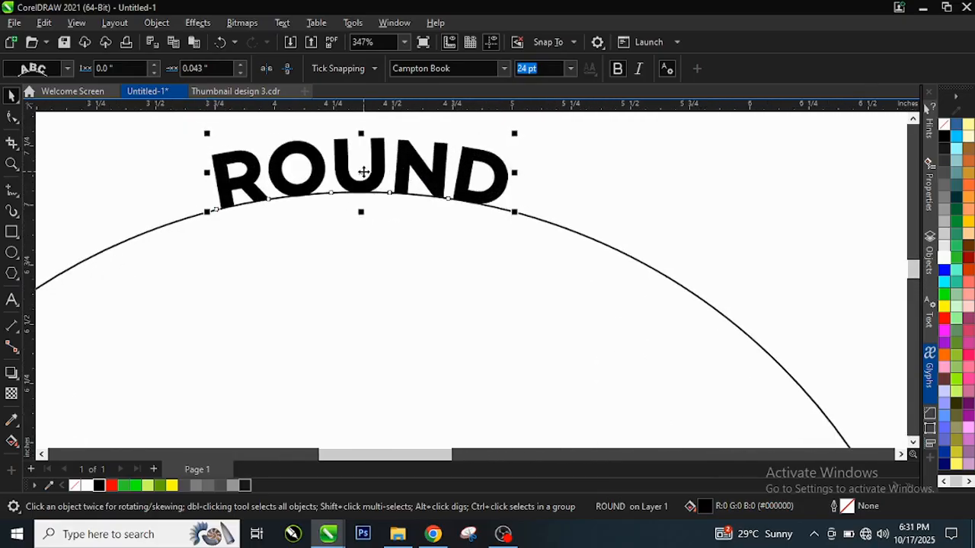
pyautogui.scroll(2, 363, 172)
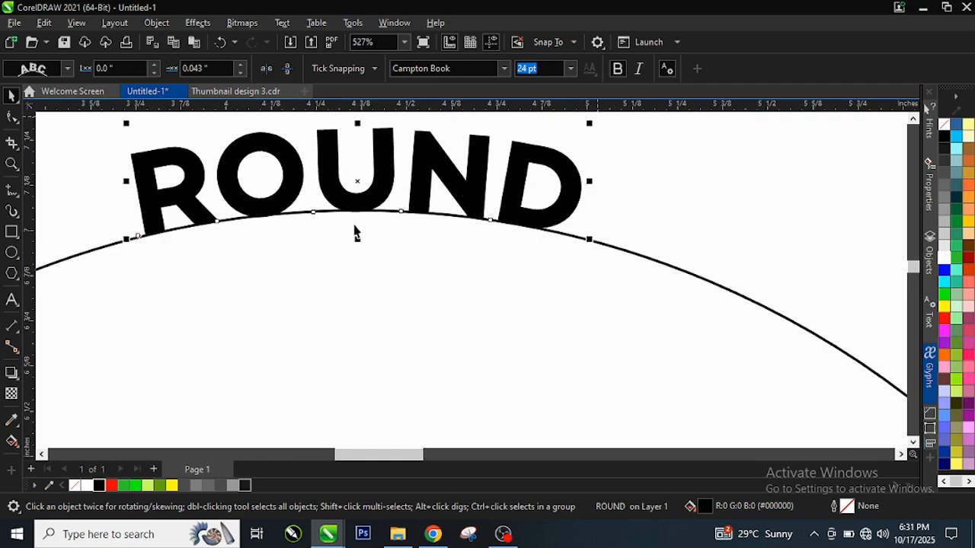
pyautogui.click(357, 181)
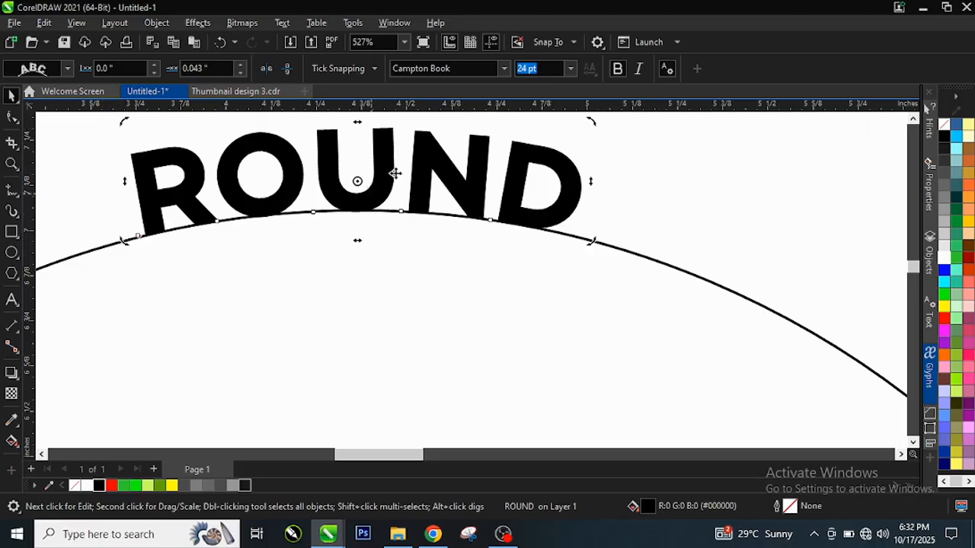
pyautogui.scroll(-3, 353, 208)
pyautogui.scroll(1, 367, 193)
pyautogui.click(367, 193)
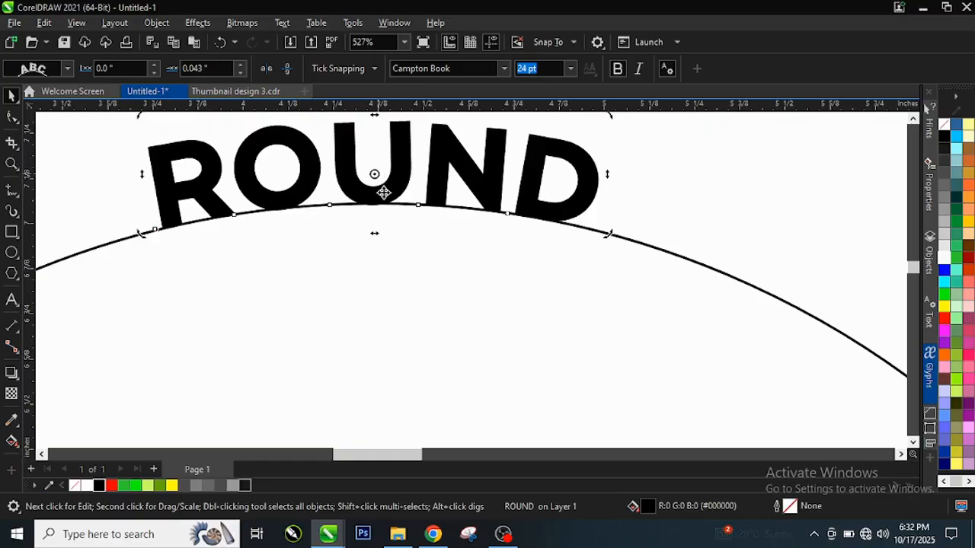
pyautogui.scroll(-3, 383, 191)
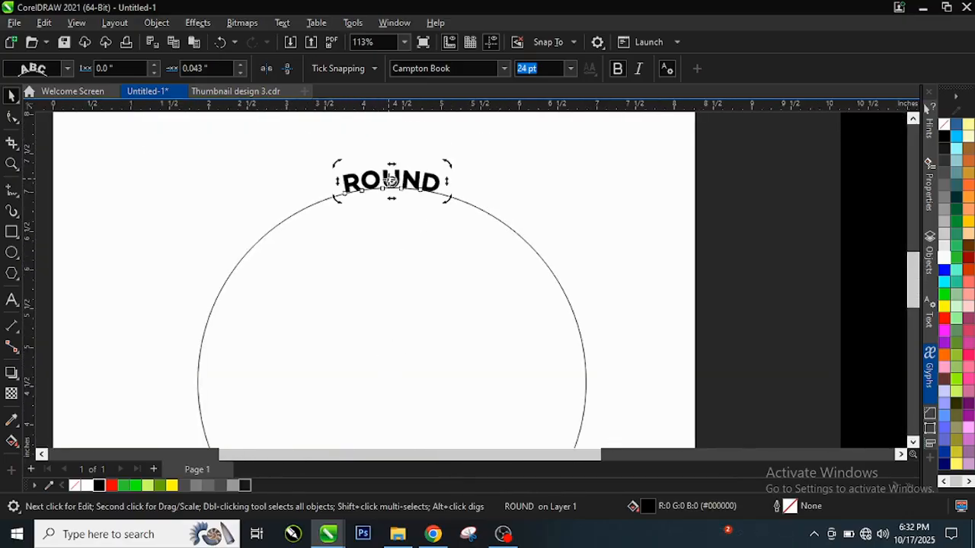
pyautogui.moveTo(391, 181)
pyautogui.mouseDown()
pyautogui.moveTo(392, 391)
pyautogui.moveTo(391, 379)
pyautogui.mouseUp()
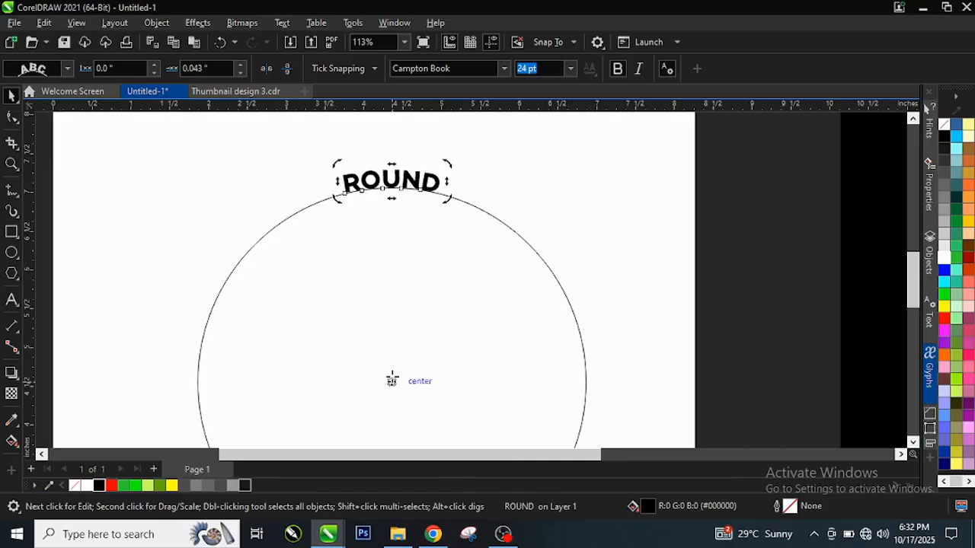
# Rotate a copy of the ROUND text 45 degrees clockwise around the circle's centre.
pyautogui.scroll(2, 455, 182)
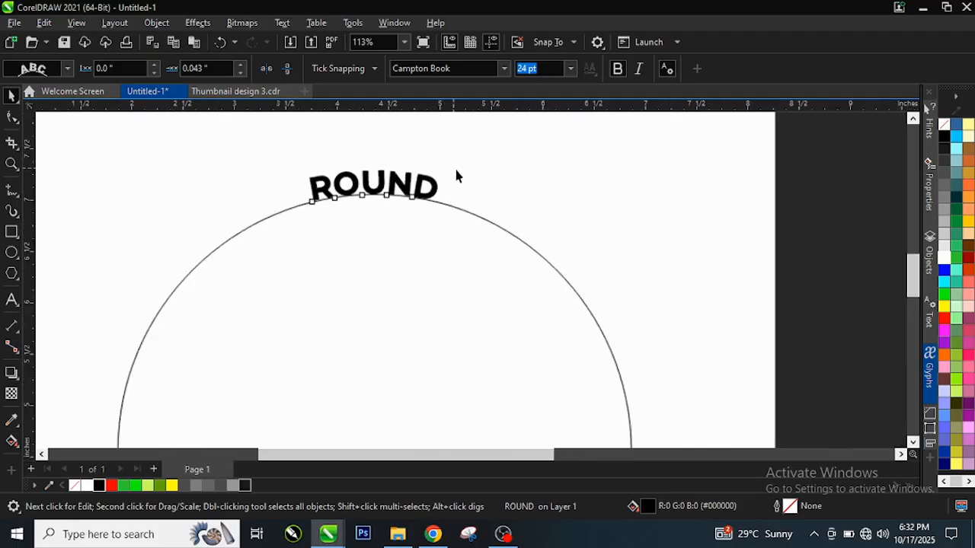
pyautogui.scroll(1, 448, 172)
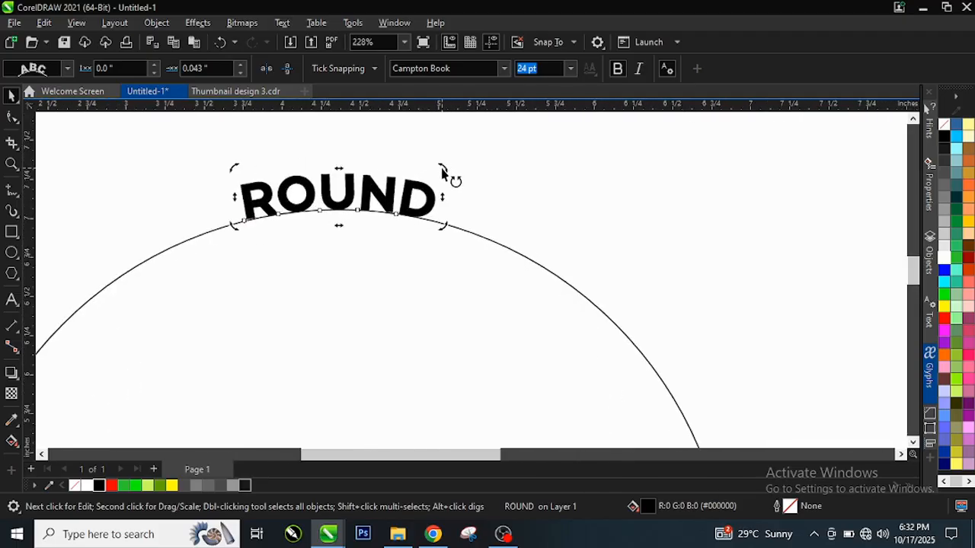
pyautogui.scroll(1, 446, 171)
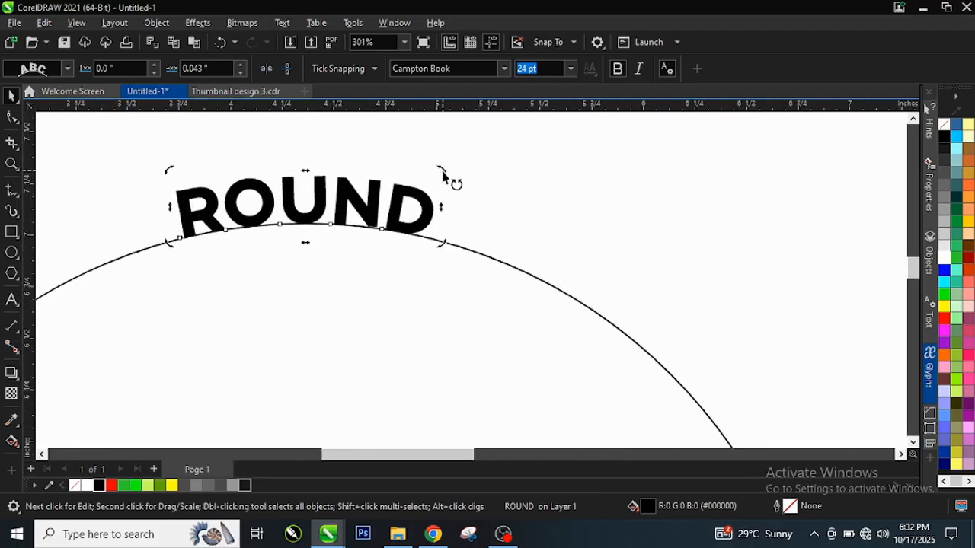
pyautogui.moveTo(446, 172); pyautogui.dragTo(761, 385)
# Repeat the 45-degree rotated copy of ROUND until eight evenly spaced words surround the circle, and deselect everything.
pyautogui.scroll(-1, 484, 264)
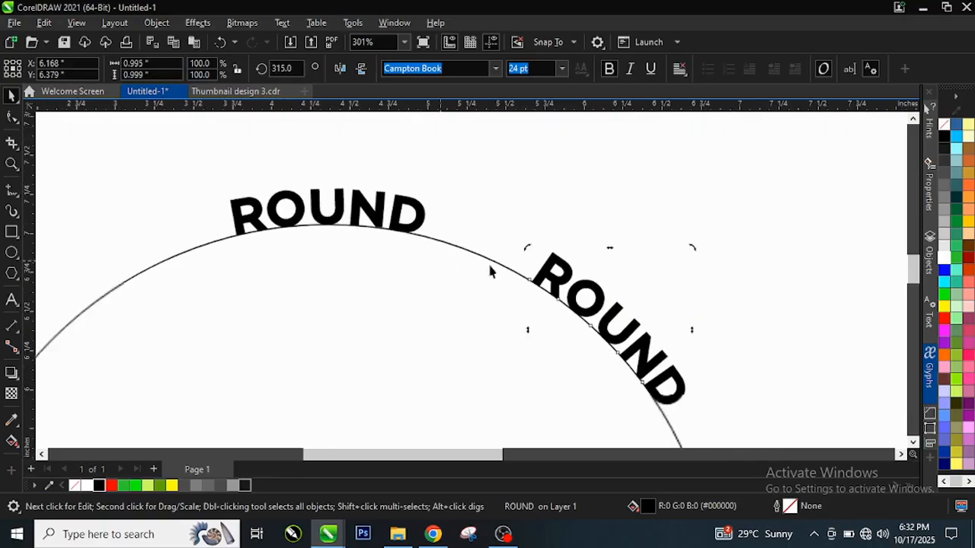
pyautogui.scroll(-3, 503, 245)
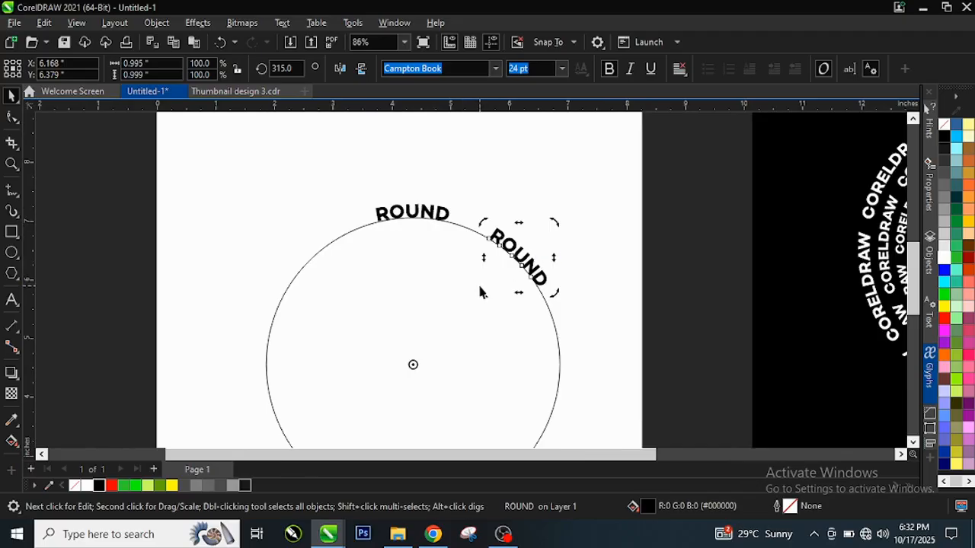
pyautogui.scroll(-1, 524, 381)
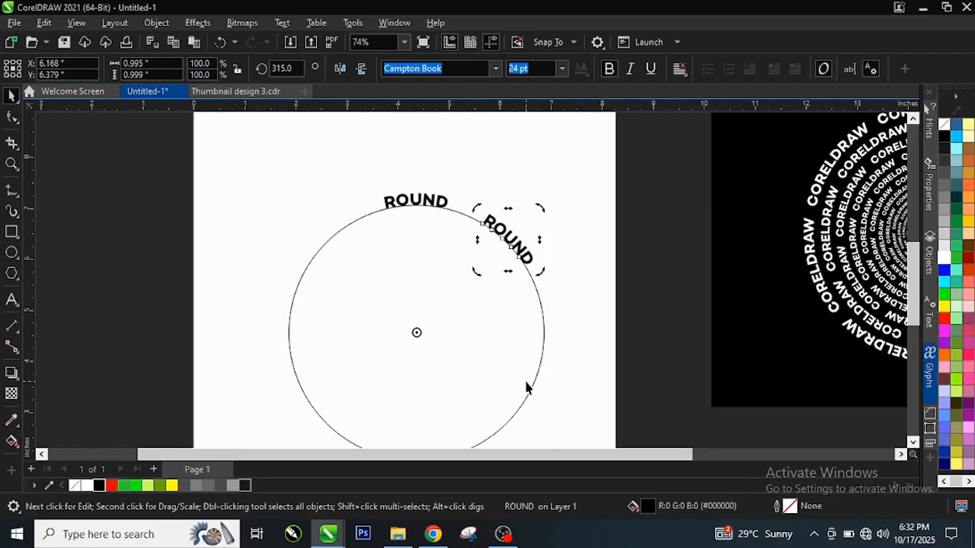
pyautogui.hotkey('ctrl', 'r')
pyautogui.hotkey('ctrl', 'r')
pyautogui.hotkey('ctrl', 'r')
pyautogui.hotkey('ctrl', 'r')
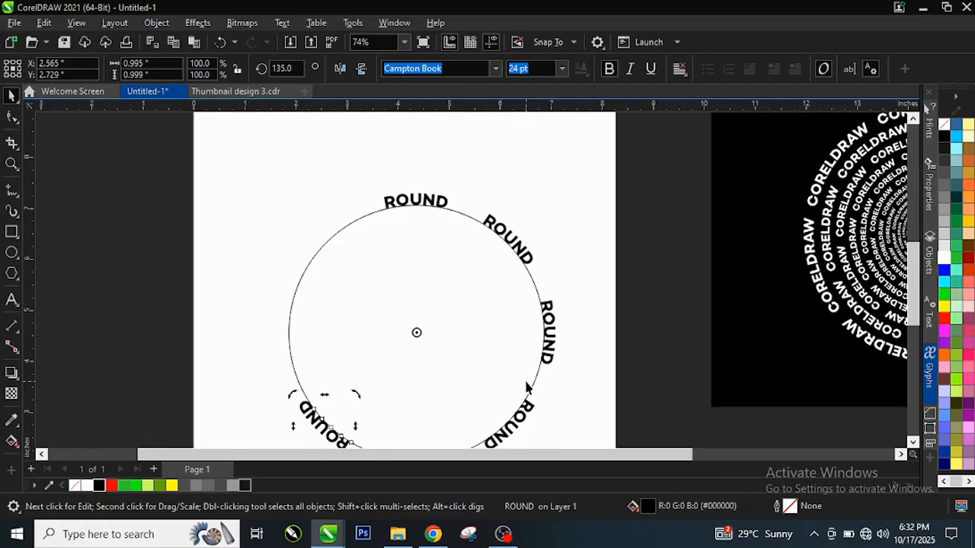
pyautogui.hotkey('ctrl', 'r')
pyautogui.hotkey('ctrl', 'r')
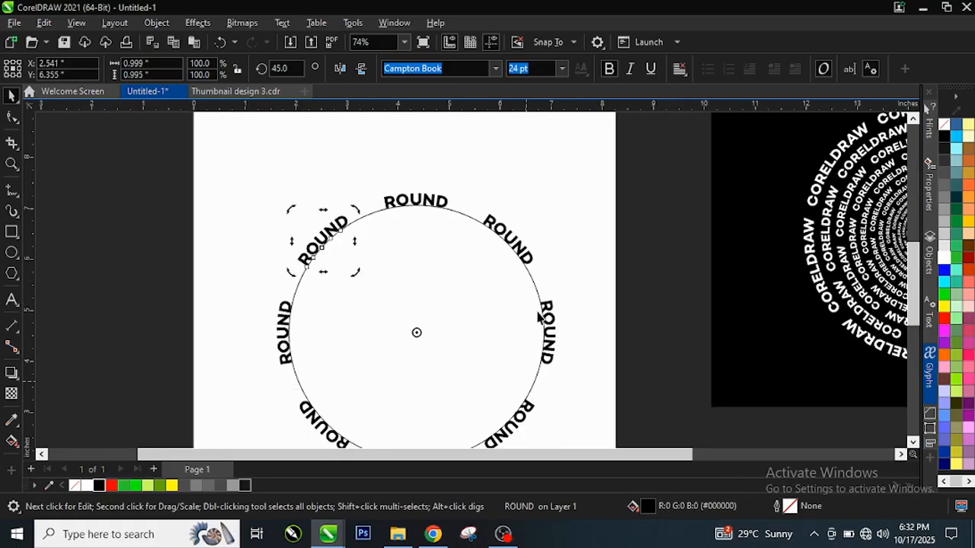
pyautogui.scroll(-1, 539, 318)
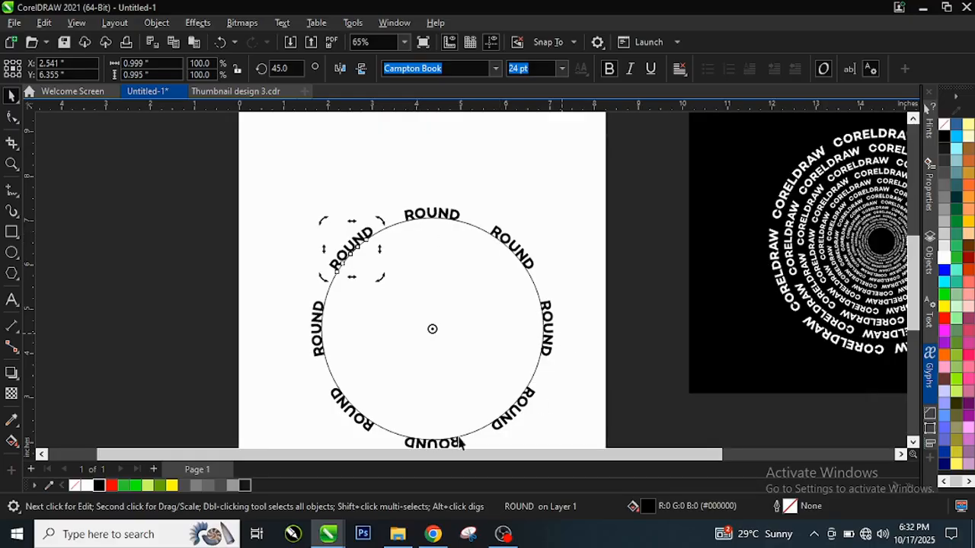
pyautogui.click(372, 195)
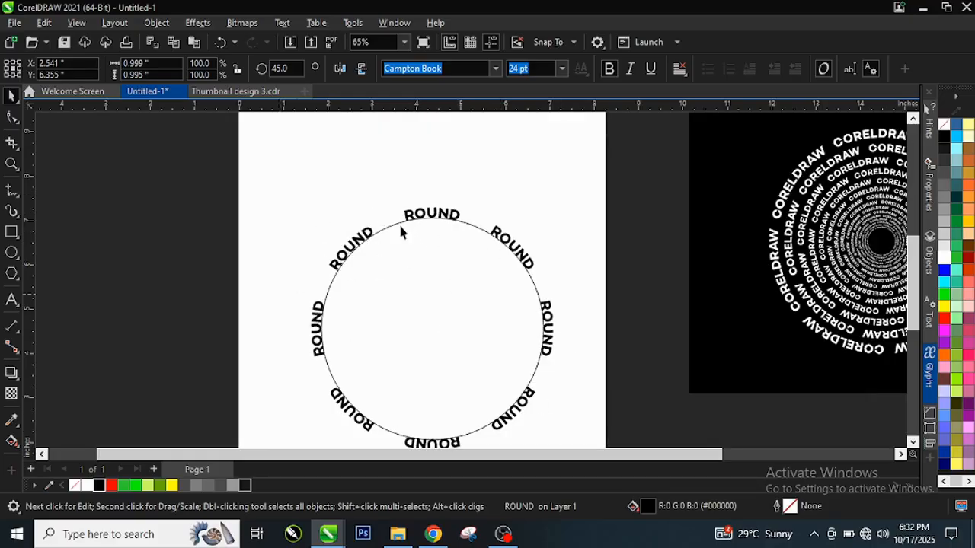
# Select the eight ROUND words together with the circle and break them apart.
pyautogui.scroll(-1, 423, 214)
pyautogui.scroll(1, 426, 269)
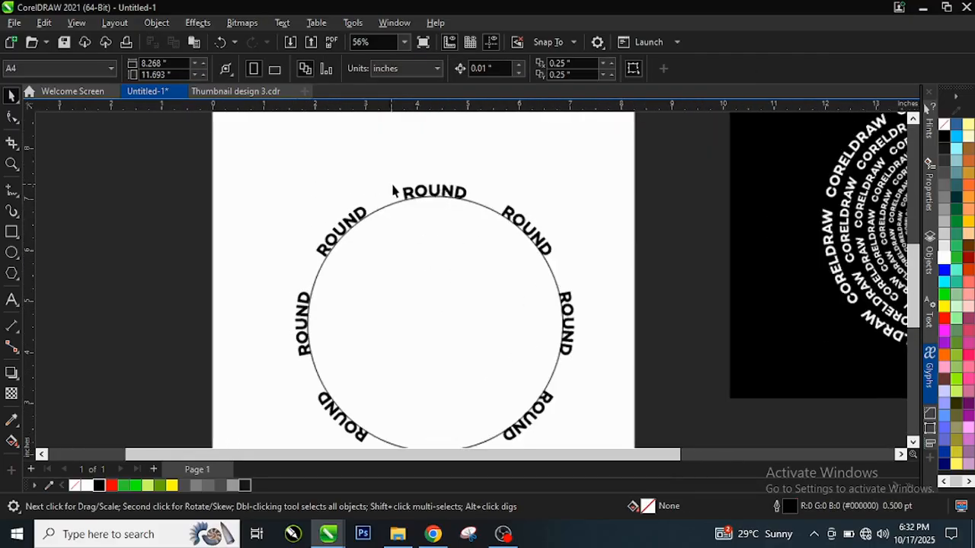
pyautogui.scroll(-2, 393, 191)
pyautogui.moveTo(333, 180); pyautogui.dragTo(576, 402)
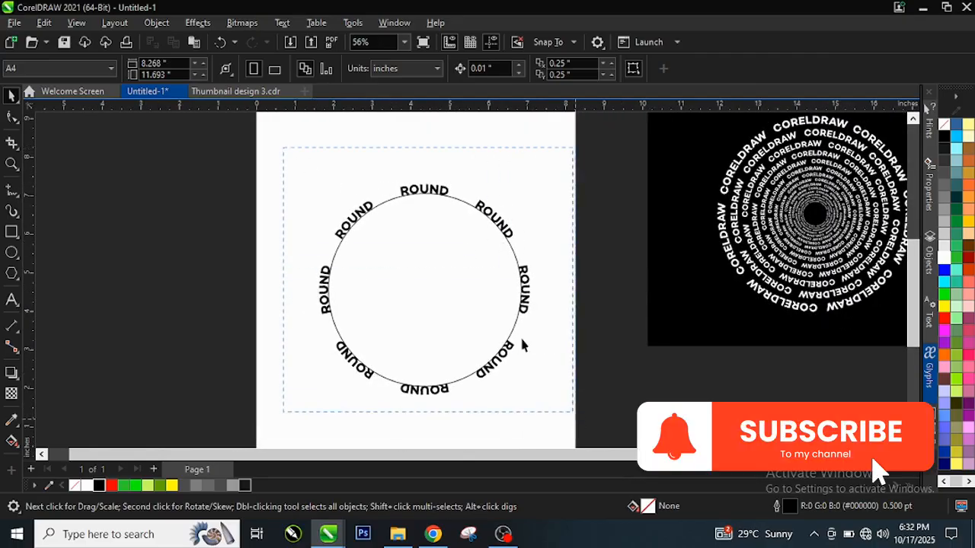
pyautogui.scroll(1, 480, 301)
pyautogui.rightClick(421, 261)
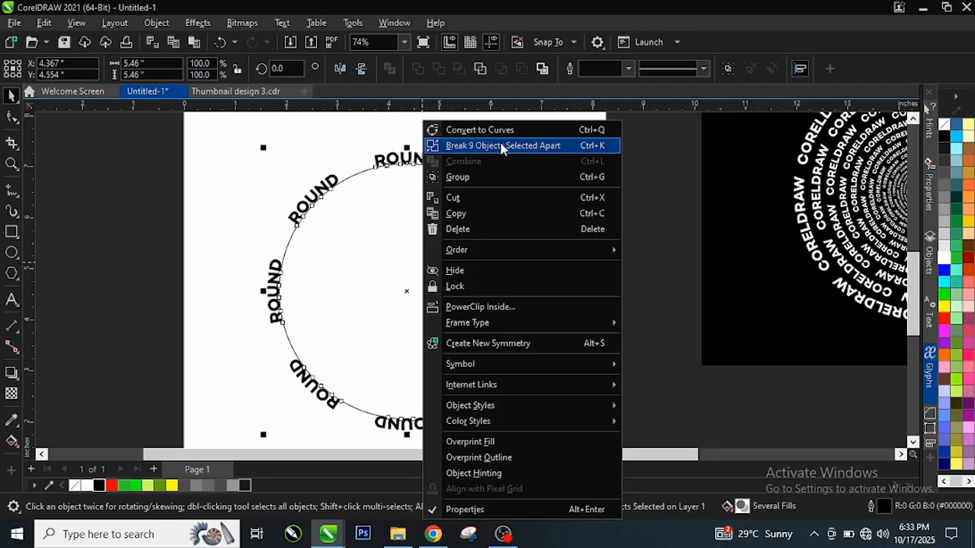
pyautogui.click(470, 146)
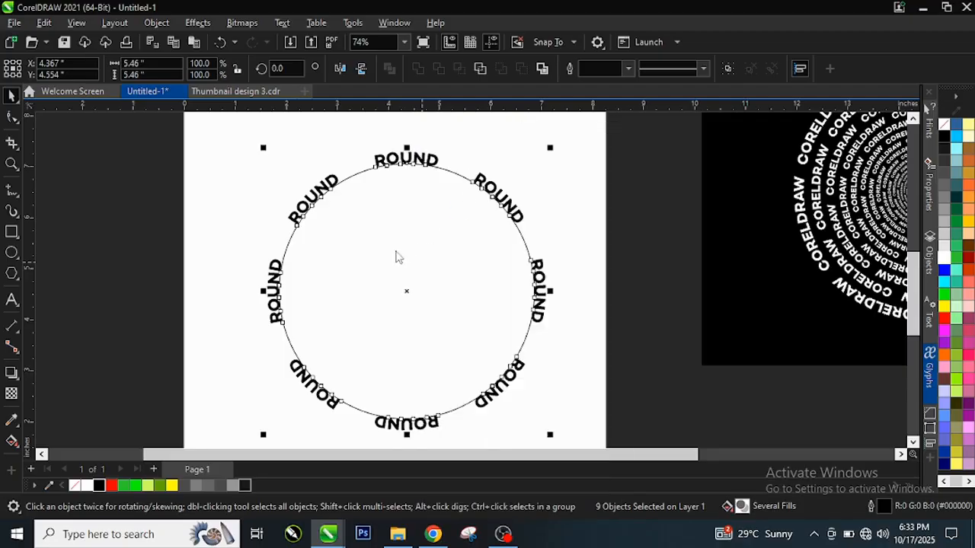
# Move the circle away from the ROUND words and delete it.
pyautogui.click(591, 202)
pyautogui.moveTo(420, 243); pyautogui.dragTo(663, 236)
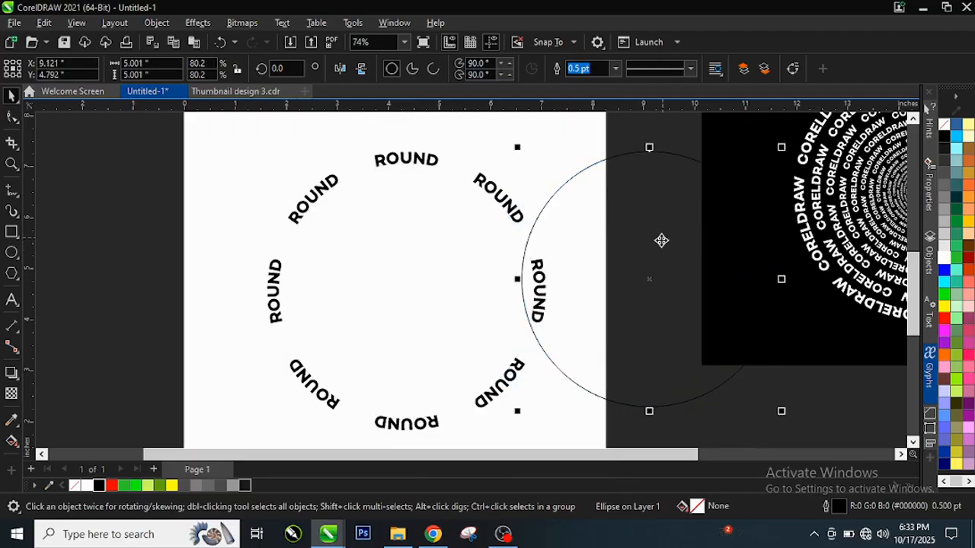
pyautogui.rightClick(657, 238)
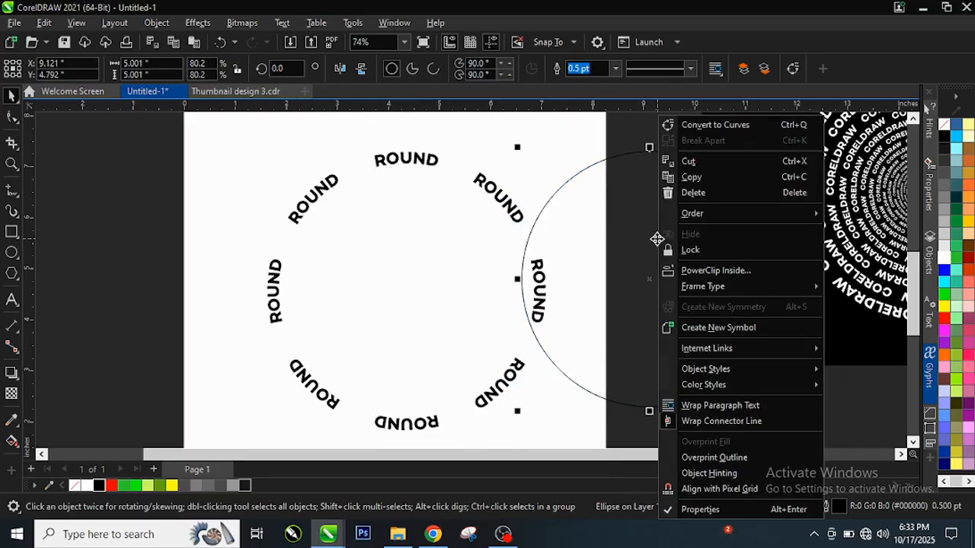
pyautogui.click(693, 194)
pyautogui.scroll(-1, 405, 204)
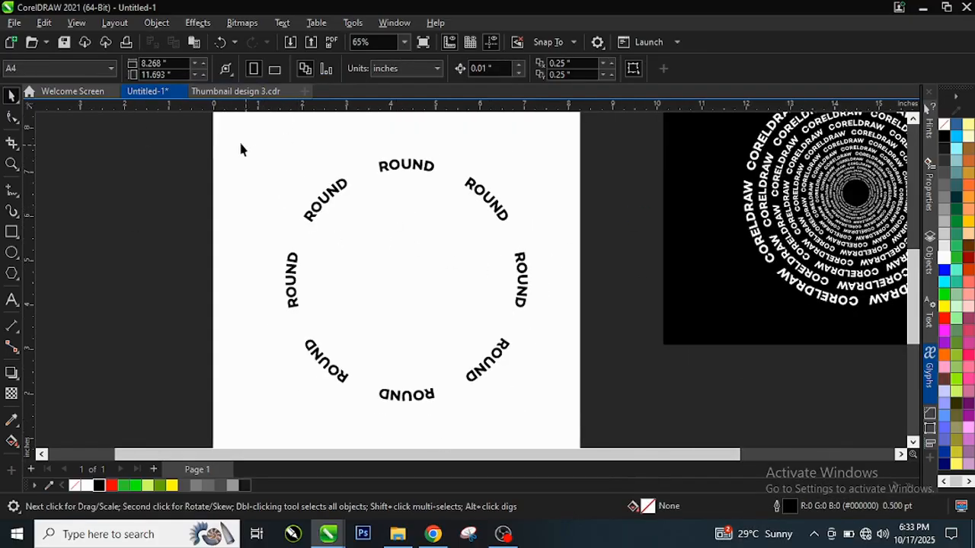
# Create a copy of the eight-word ring around the same centre, shrunk to about 4.67 inches and rotated about 13 degrees clockwise.
pyautogui.moveTo(574, 394); pyautogui.dragTo(568, 409)
pyautogui.scroll(1, 492, 217)
pyautogui.hotkey('ctrl', 'a')
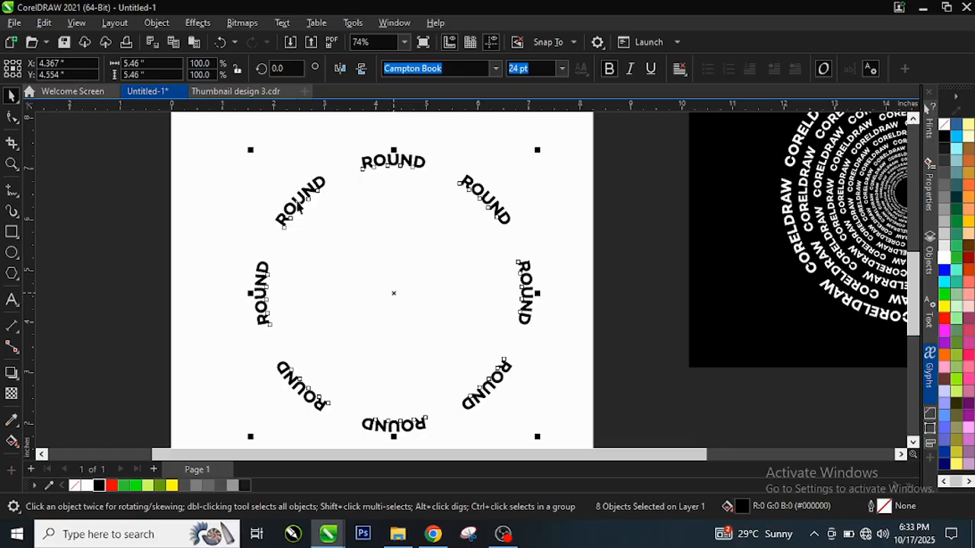
pyautogui.click(393, 292)
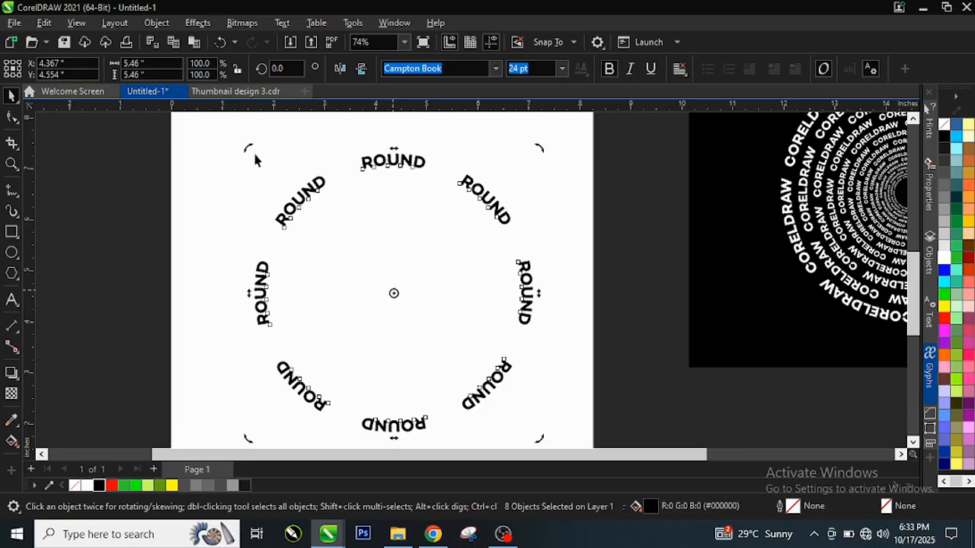
pyautogui.scroll(-1, 356, 197)
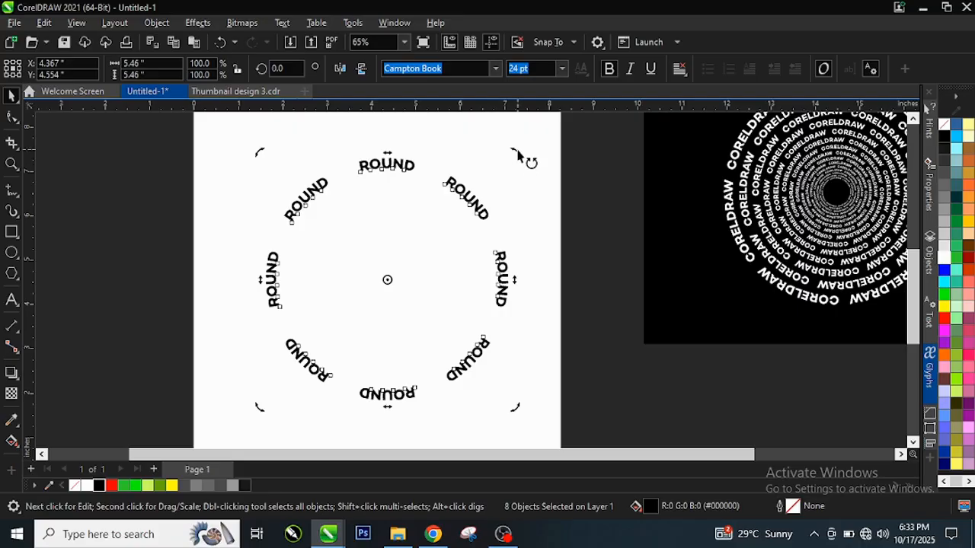
pyautogui.moveTo(518, 151); pyautogui.dragTo(518, 201)
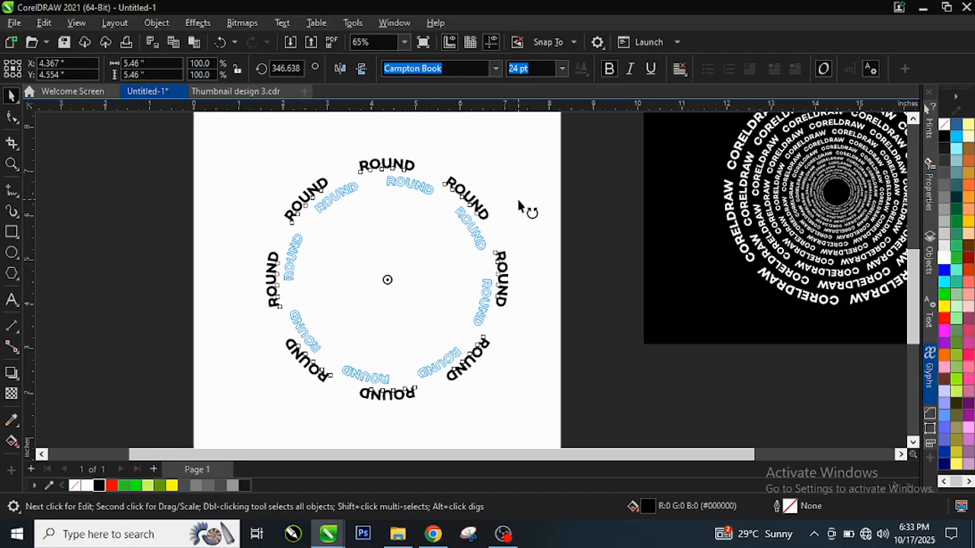
pyautogui.rightClick(519, 201)
pyautogui.moveTo(517, 201); pyautogui.dragTo(520, 198)
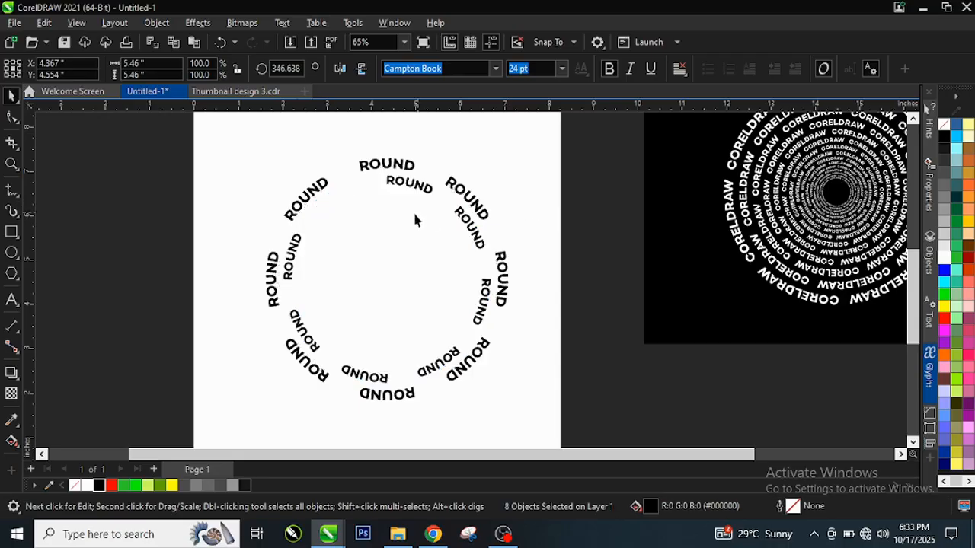
# Repeat the shrunken, rotated ring copy inward until the innermost ring is about 0.72 inches wide, and deselect it.
pyautogui.scroll(2, 381, 190)
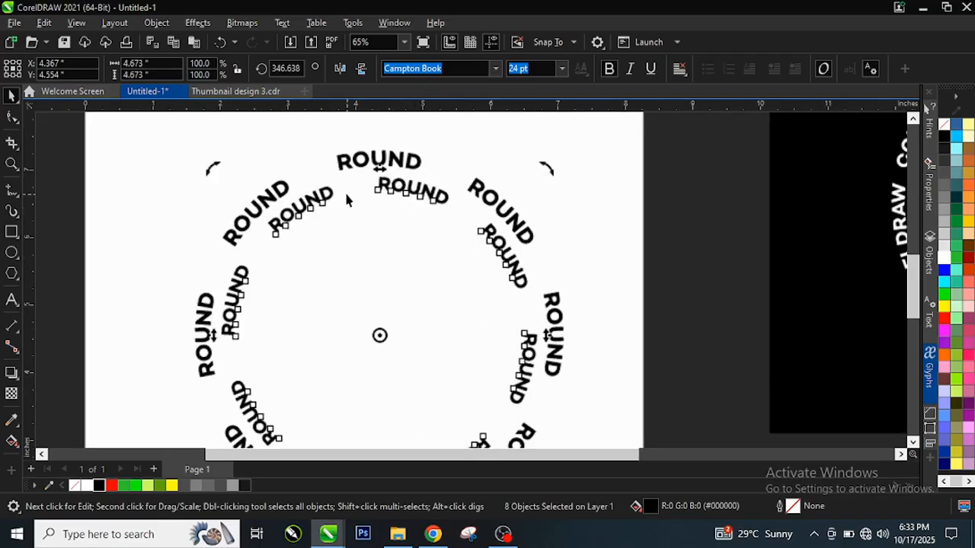
pyautogui.click(374, 178)
pyautogui.scroll(-2, 372, 178)
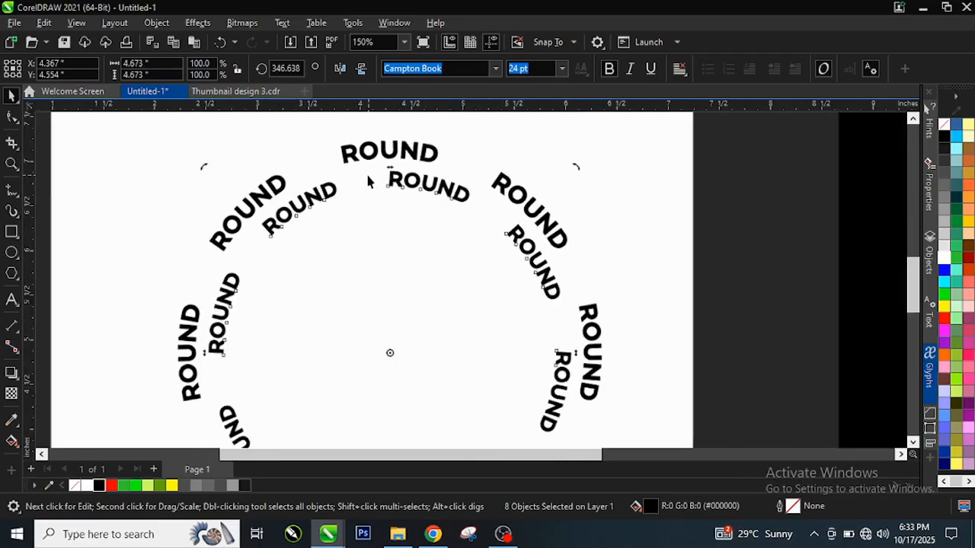
pyautogui.scroll(-2, 405, 181)
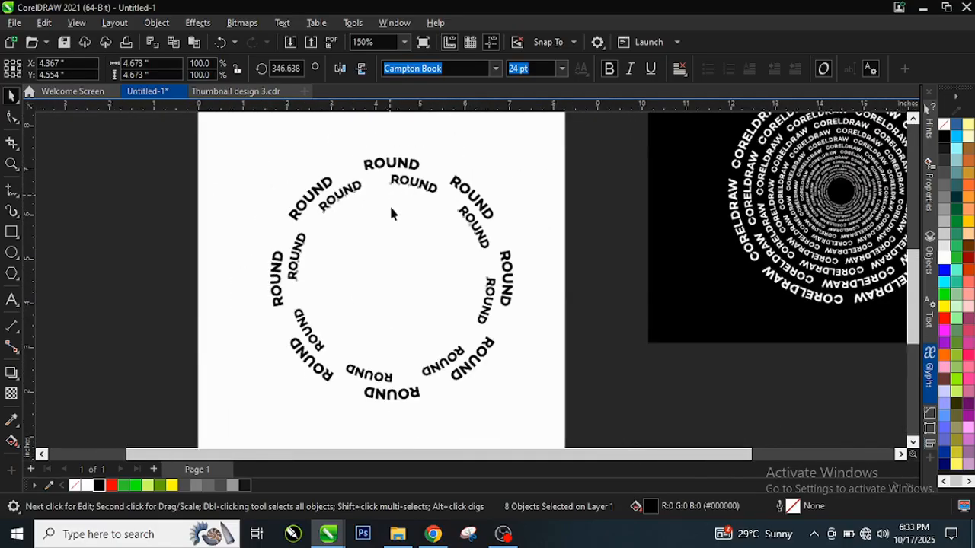
pyautogui.click(559, 264)
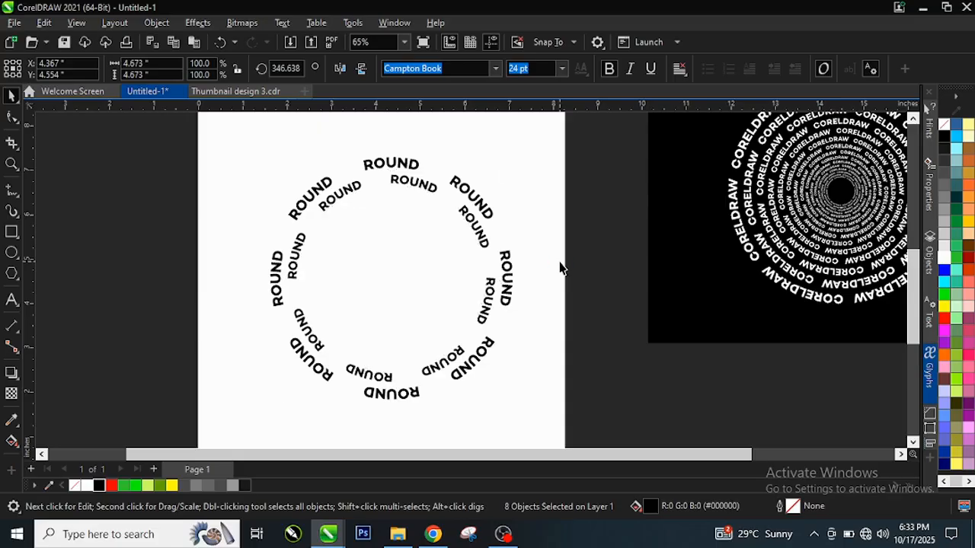
pyautogui.hotkey('ctrl', 'r')
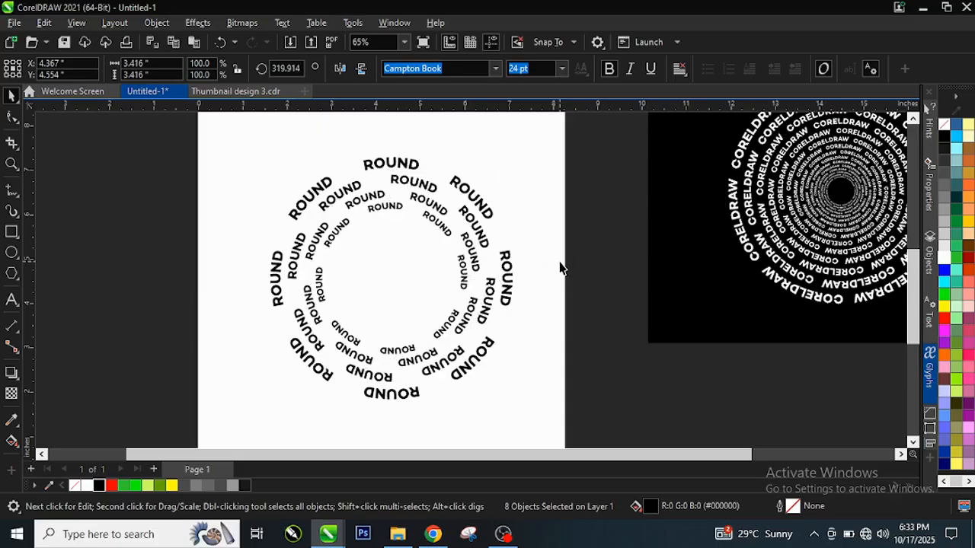
pyautogui.hotkey('ctrl', 'r')
pyautogui.scroll(1, 391, 270)
pyautogui.scroll(1, 391, 270)
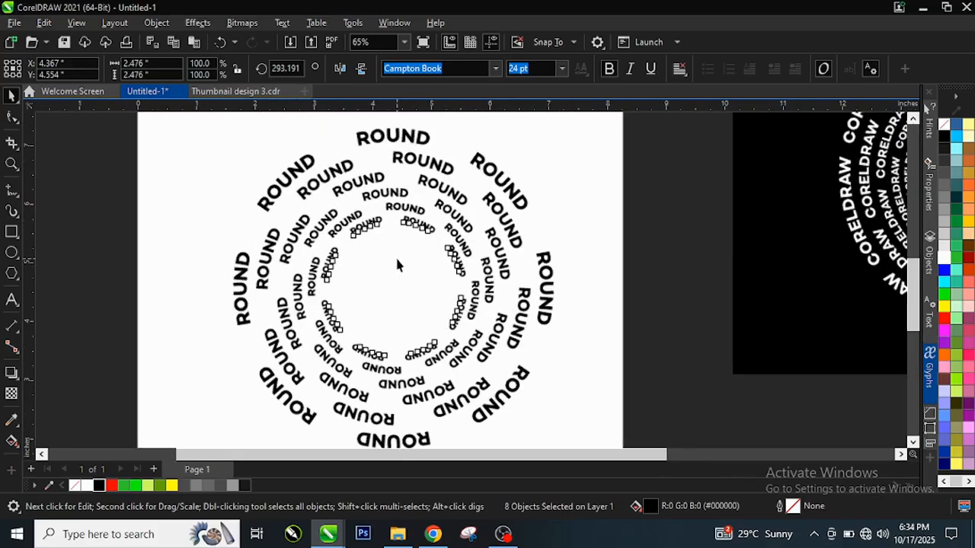
pyautogui.scroll(1, 396, 264)
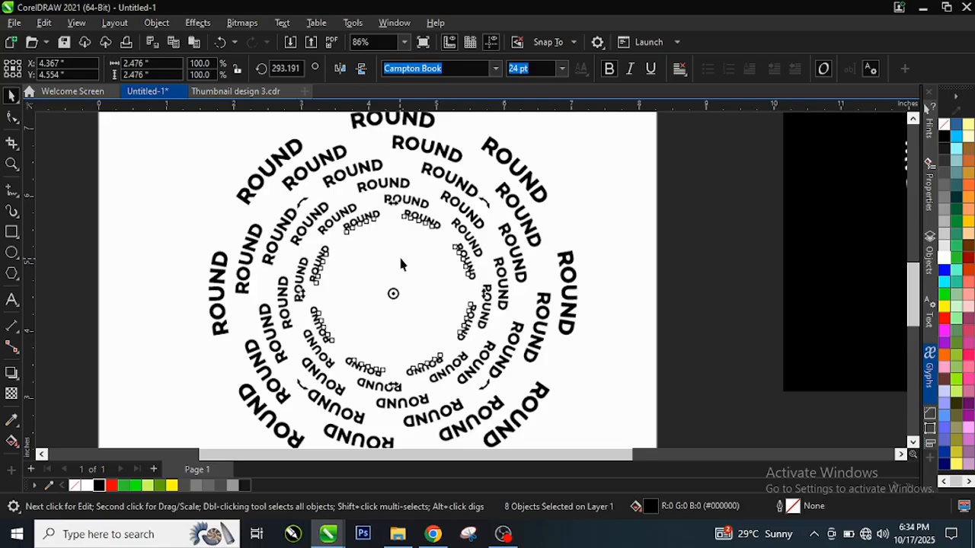
pyautogui.hotkey('ctrl', 'r')
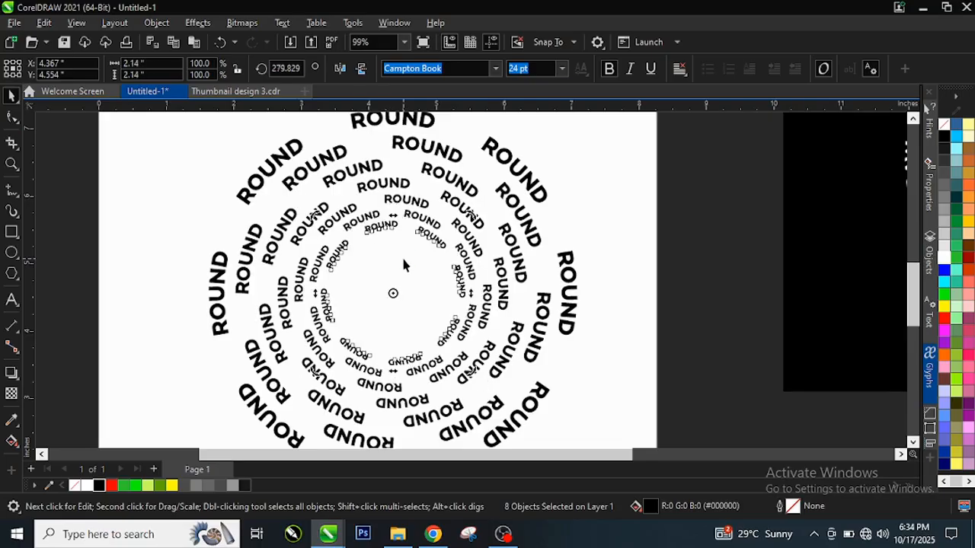
pyautogui.hotkey('ctrl', 'r')
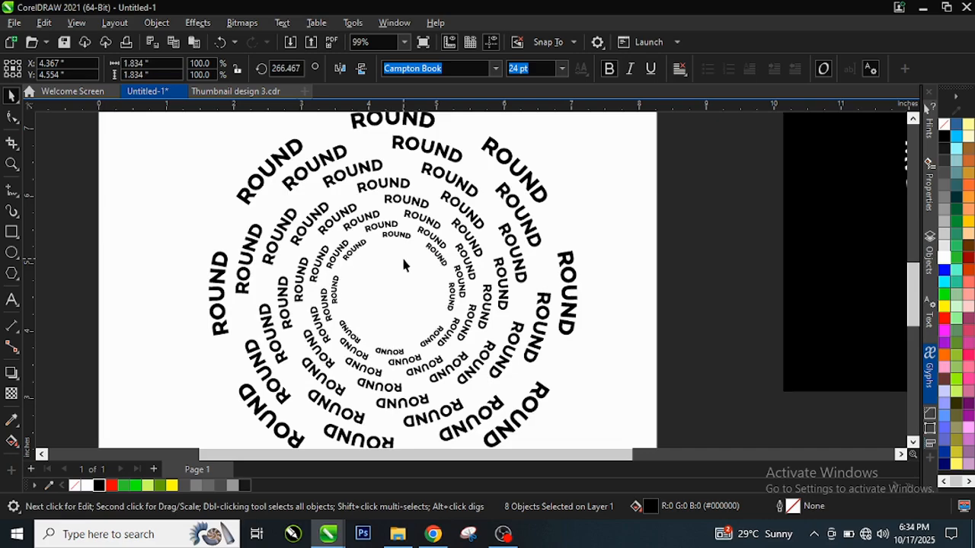
pyautogui.hotkey('ctrl', 'r')
pyautogui.hotkey('ctrl', 'r')
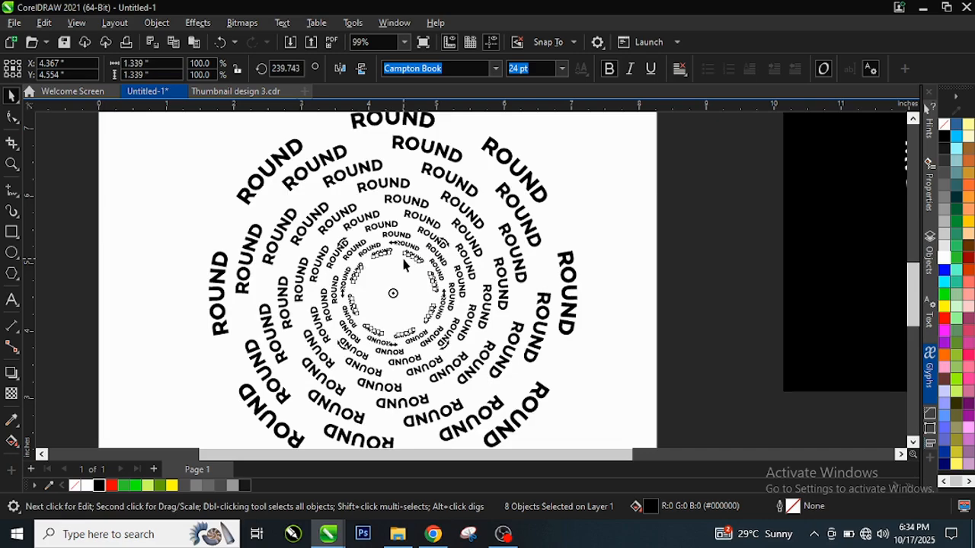
pyautogui.hotkey('ctrl', 'r')
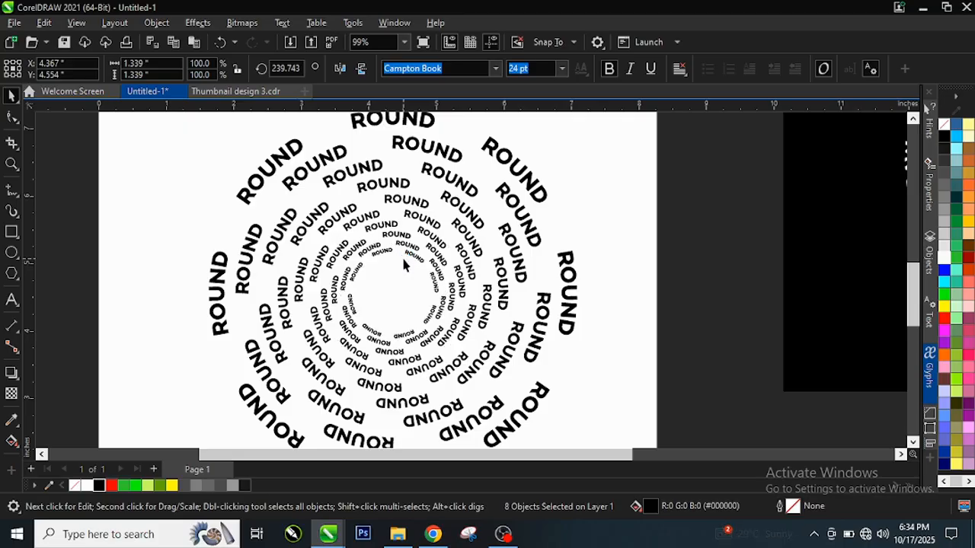
pyautogui.hotkey('ctrl', 'r')
pyautogui.hotkey('ctrl', 'r')
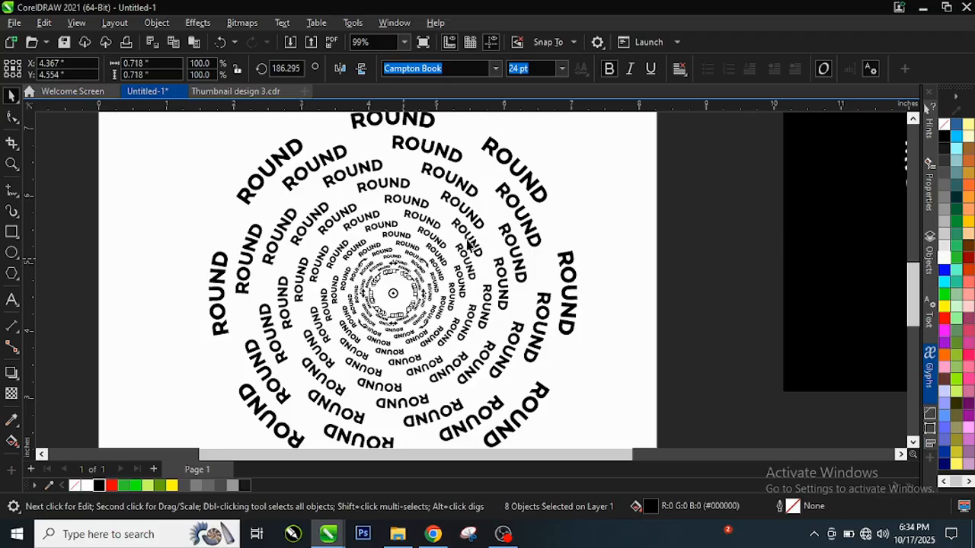
pyautogui.scroll(-1, 412, 228)
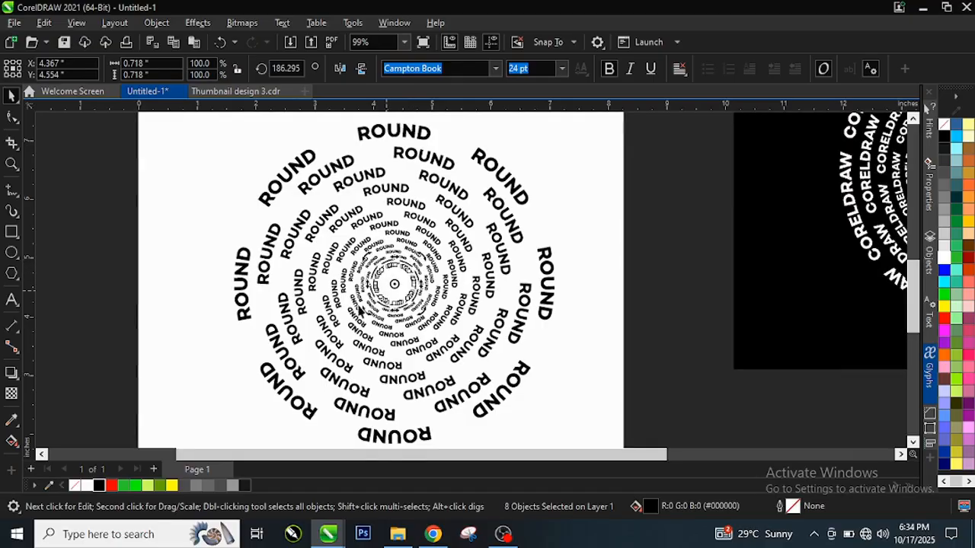
pyautogui.click(385, 291)
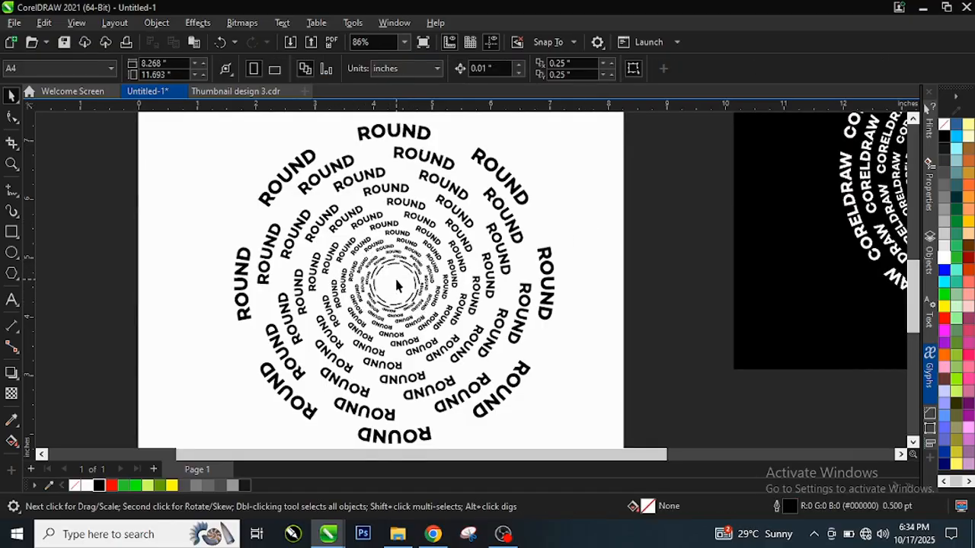
pyautogui.scroll(1, 427, 244)
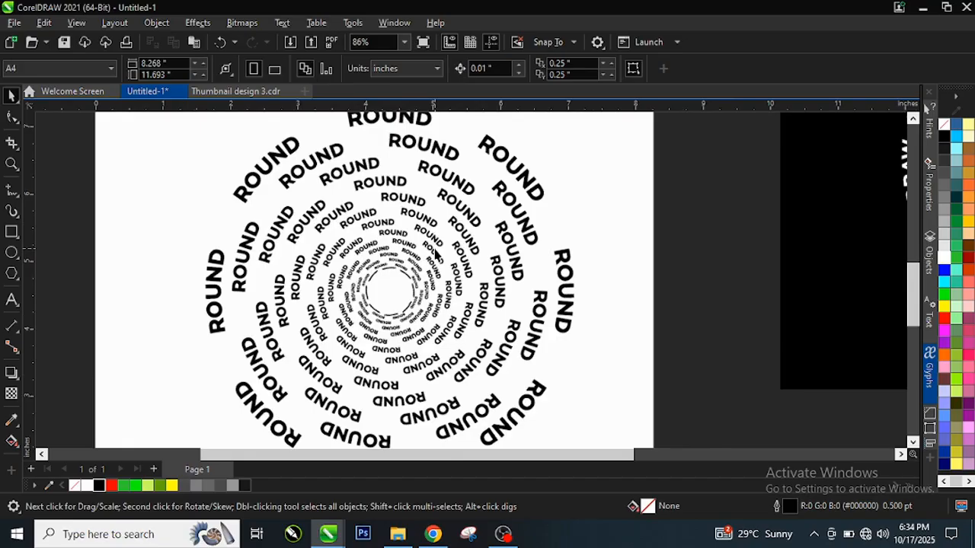
pyautogui.scroll(1, 438, 256)
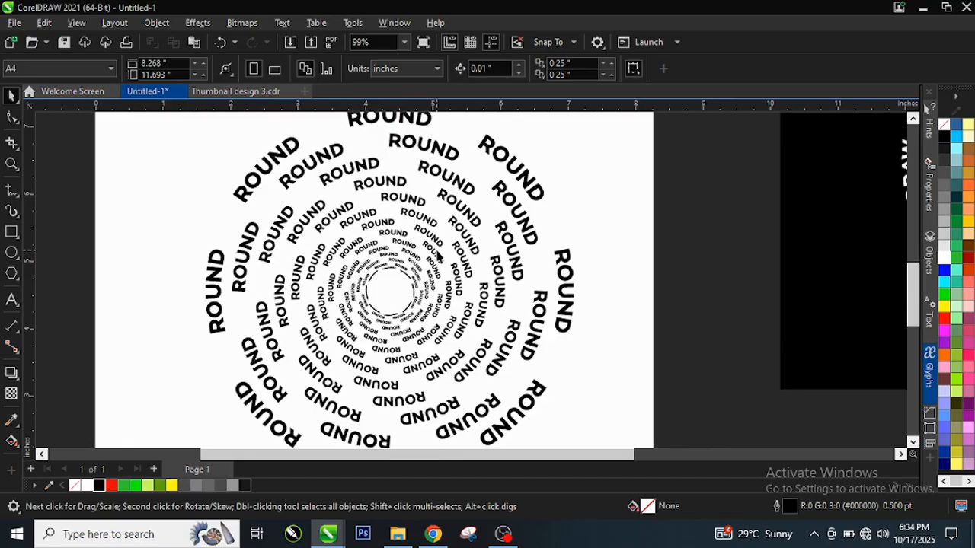